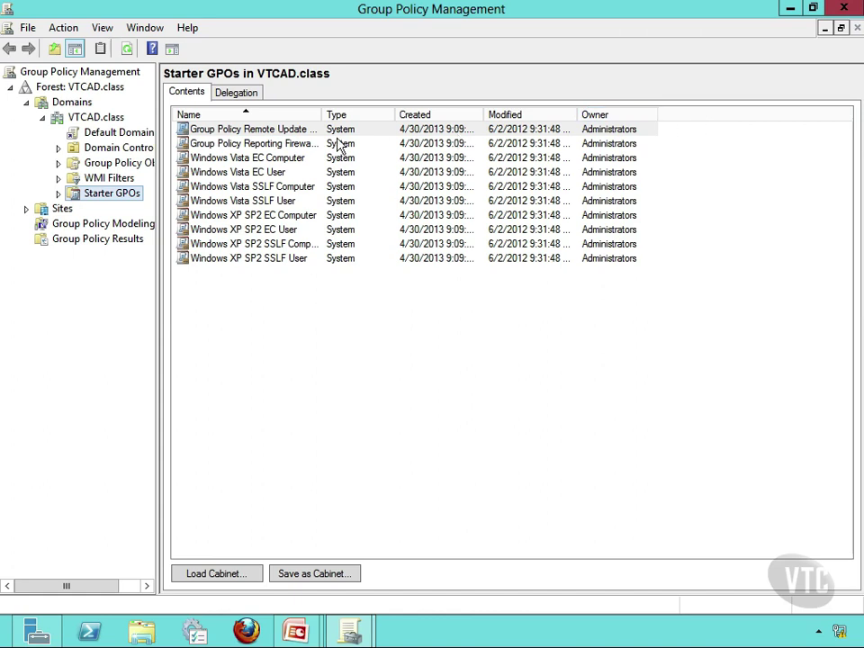
Review which existing Group Policy objects can be linked to the VTCAD.class domain, without linking one
{"action": "left_click", "coordinate": [93, 118]}
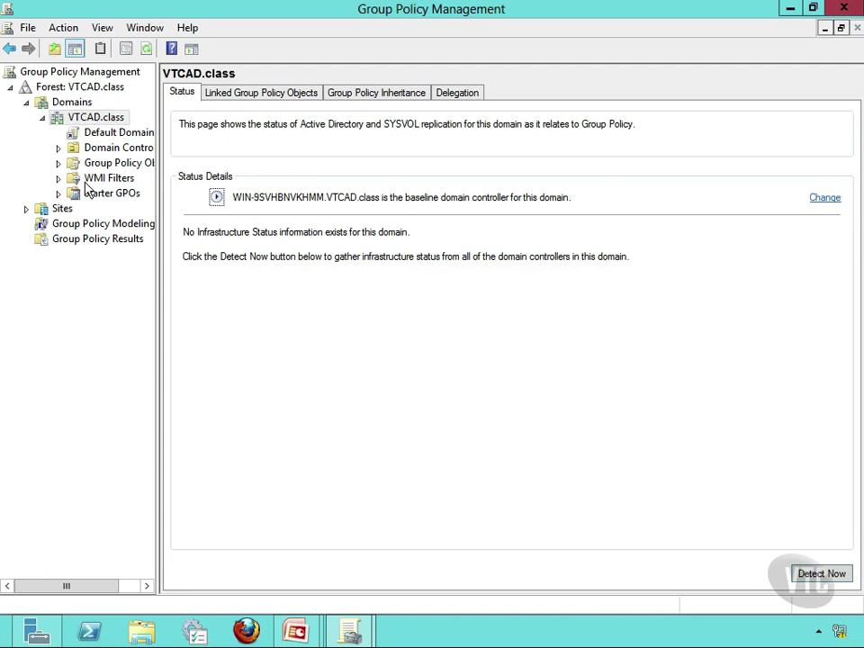
{"action": "right_click", "coordinate": [90, 127]}
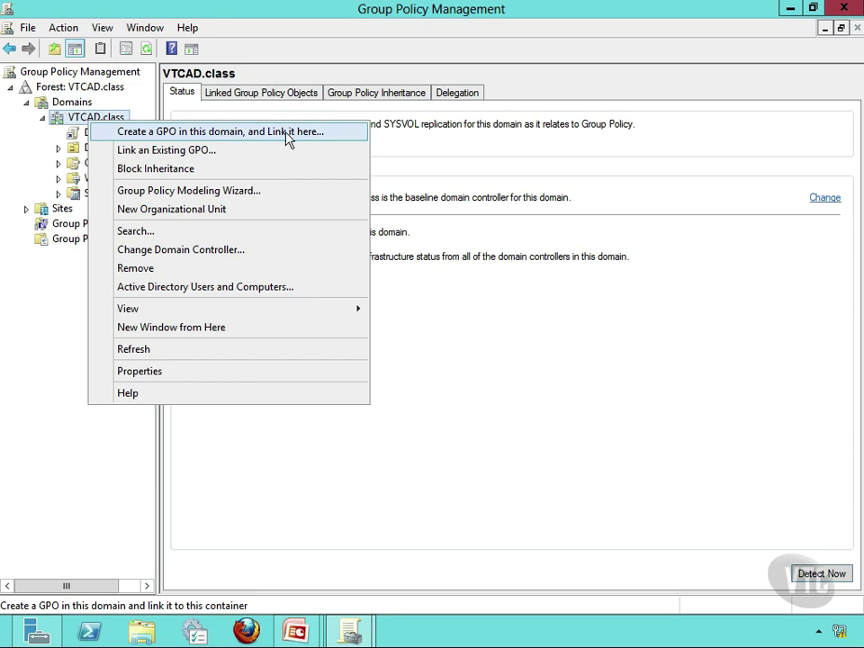
{"action": "left_click", "coordinate": [168, 153]}
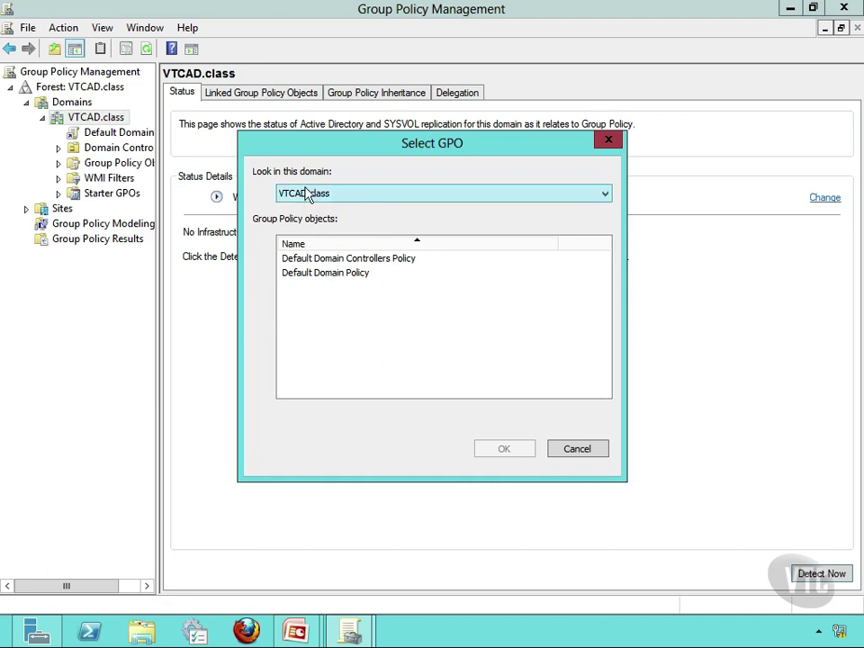
{"action": "left_click", "coordinate": [343, 198]}
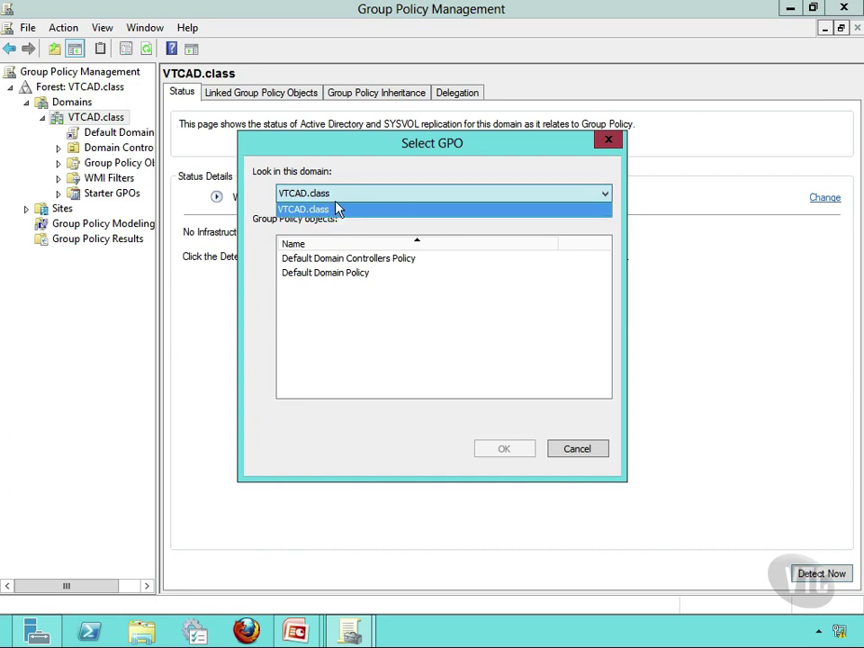
{"action": "left_click", "coordinate": [338, 209]}
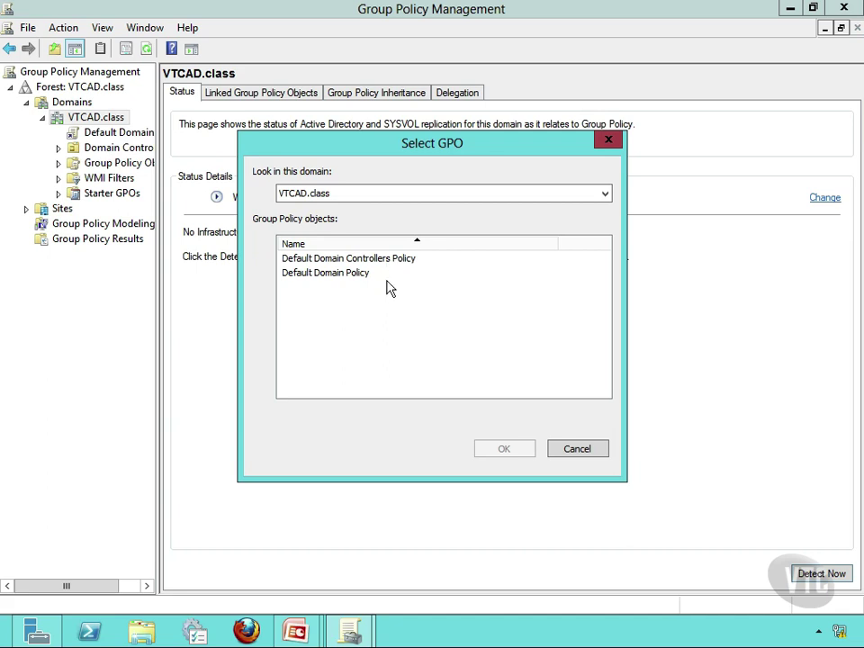
{"action": "left_click", "coordinate": [577, 449]}
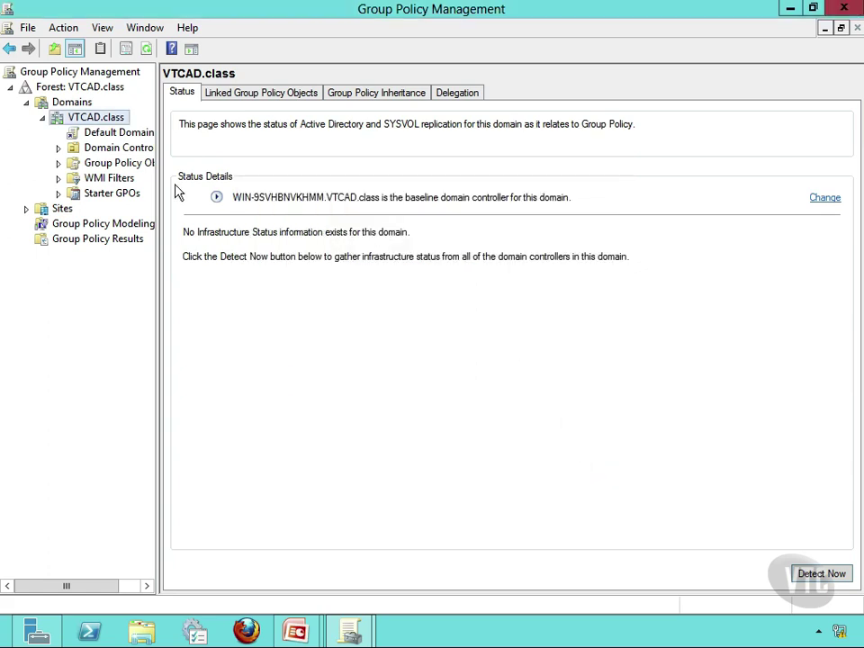
Create a GPO named VTCClassDemo linked to the VTCAD.class domain, with no source starter GPO
{"action": "right_click", "coordinate": [110, 123]}
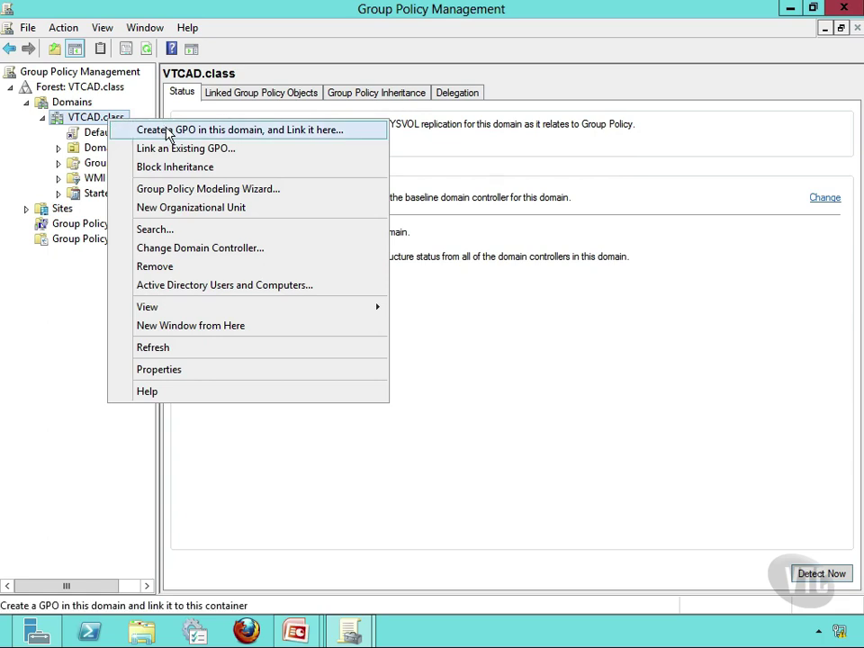
{"action": "left_click", "coordinate": [167, 130]}
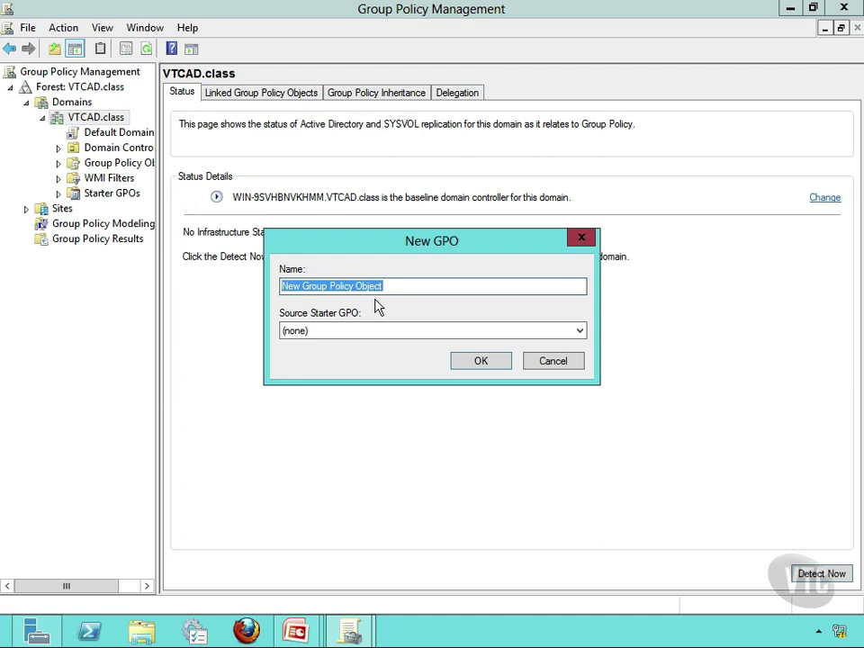
{"action": "type", "text": "VTCClassDemo"}
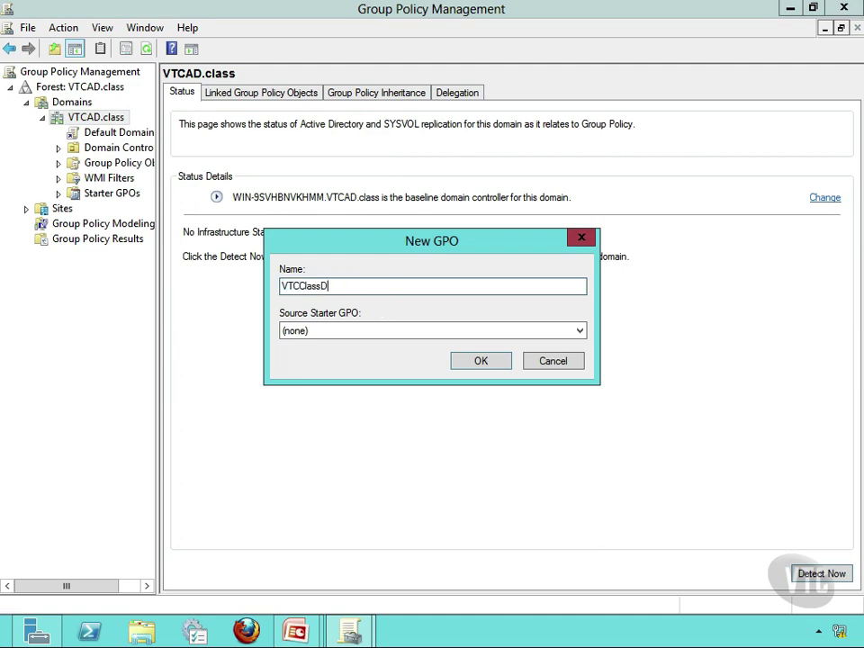
{"action": "left_click", "coordinate": [360, 333]}
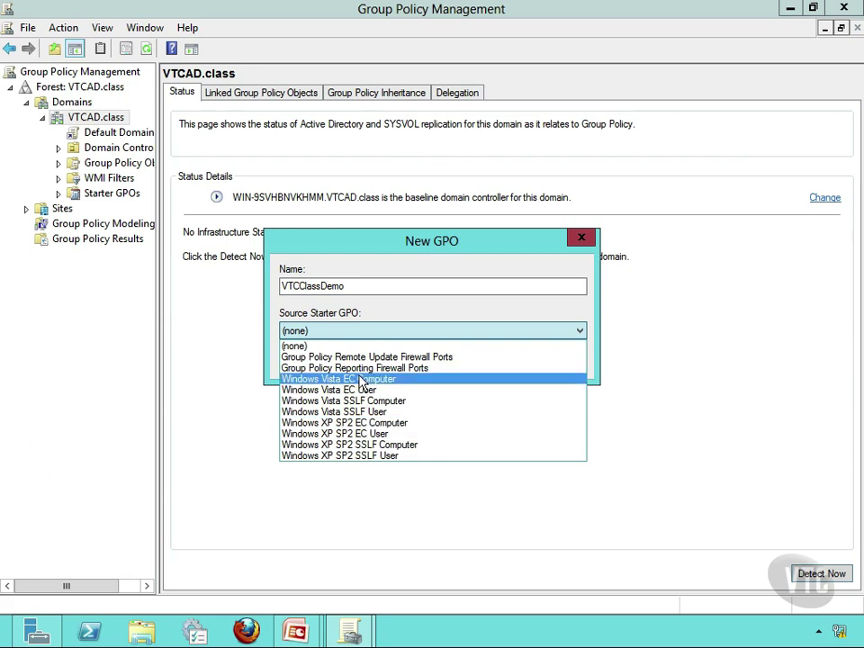
{"action": "left_click", "coordinate": [412, 324]}
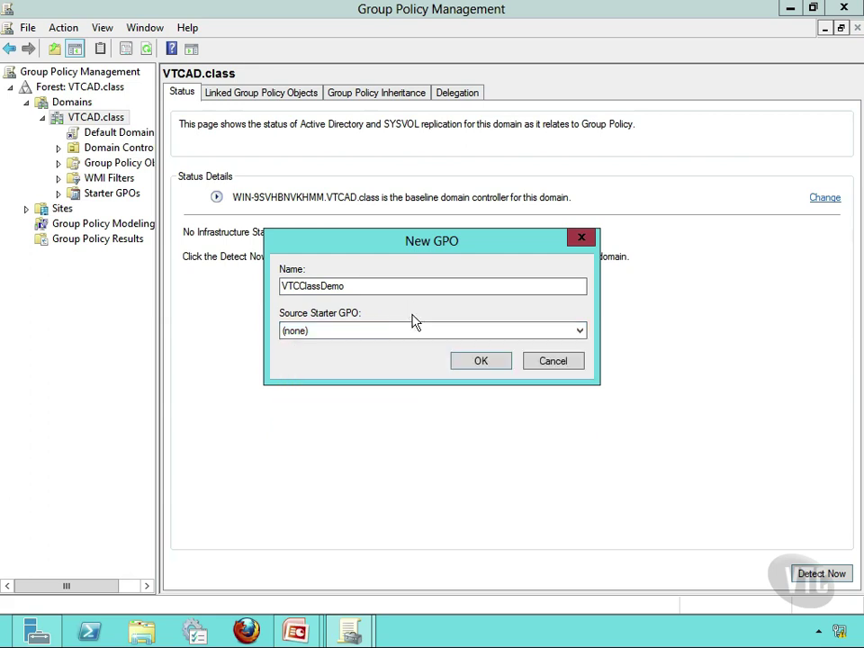
{"action": "left_click", "coordinate": [481, 361]}
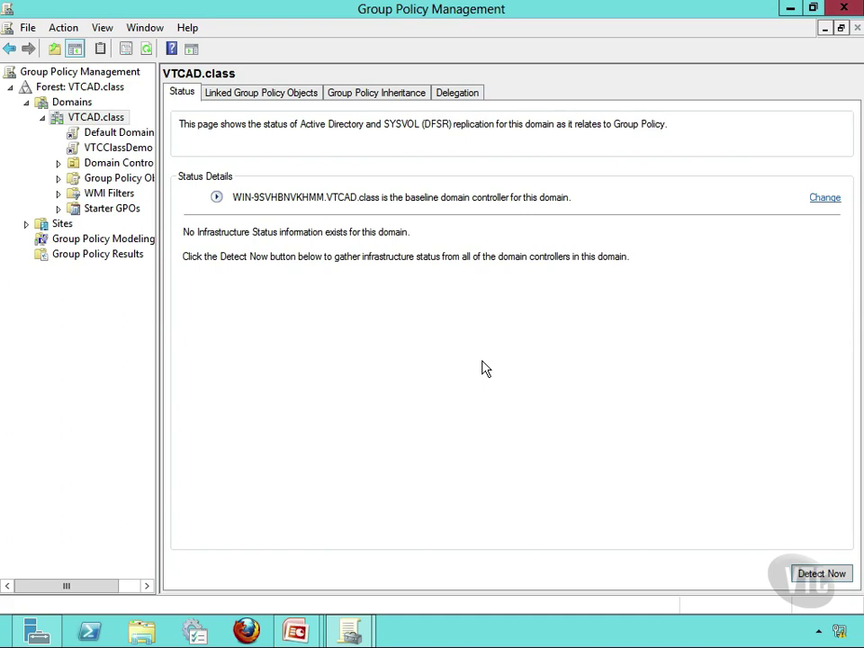
Examine the VTCClassDemo GPO's scope, details, GPO status options and settings report, allowing scripts to run for the report
{"action": "left_click", "coordinate": [117, 149]}
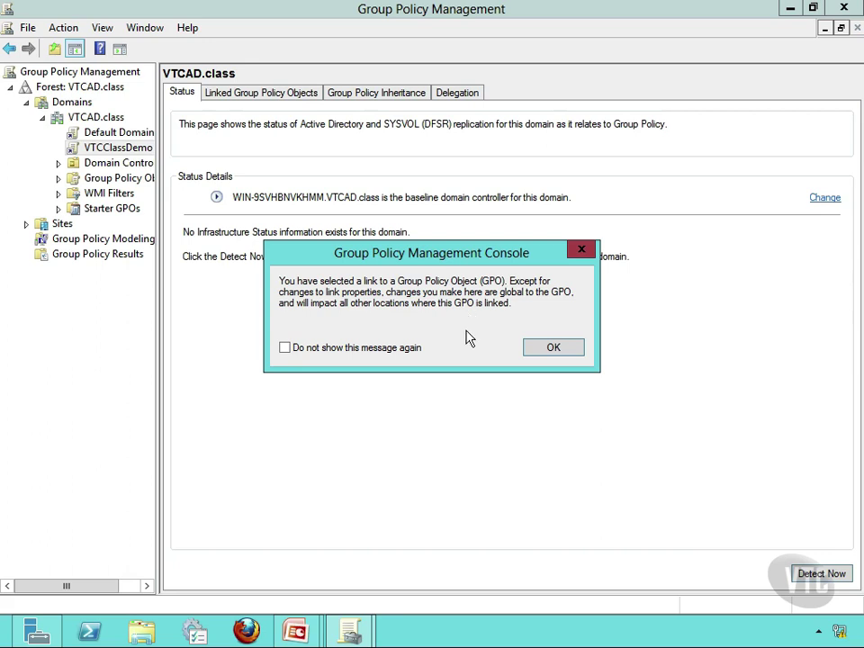
{"action": "left_click", "coordinate": [552, 349]}
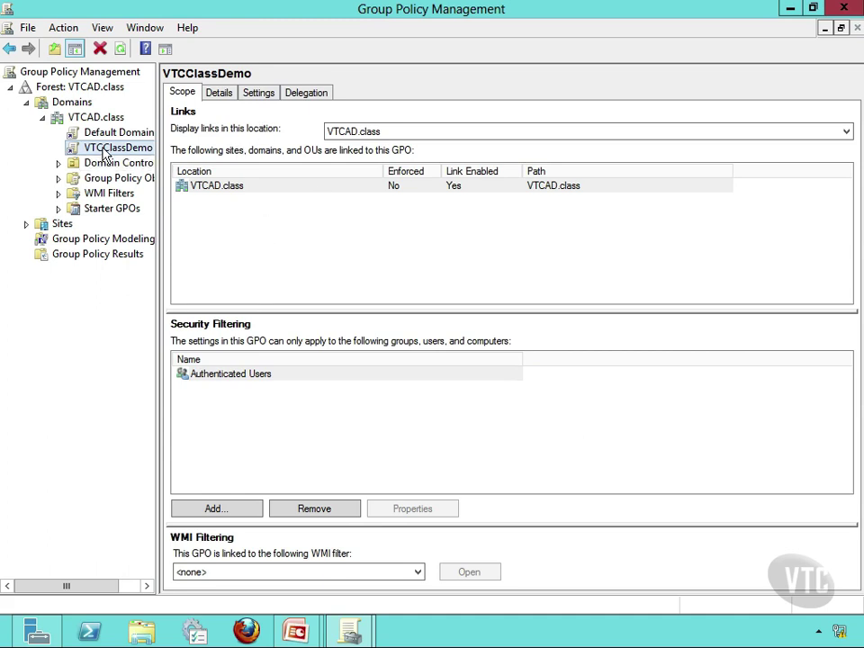
{"action": "left_click", "coordinate": [219, 95]}
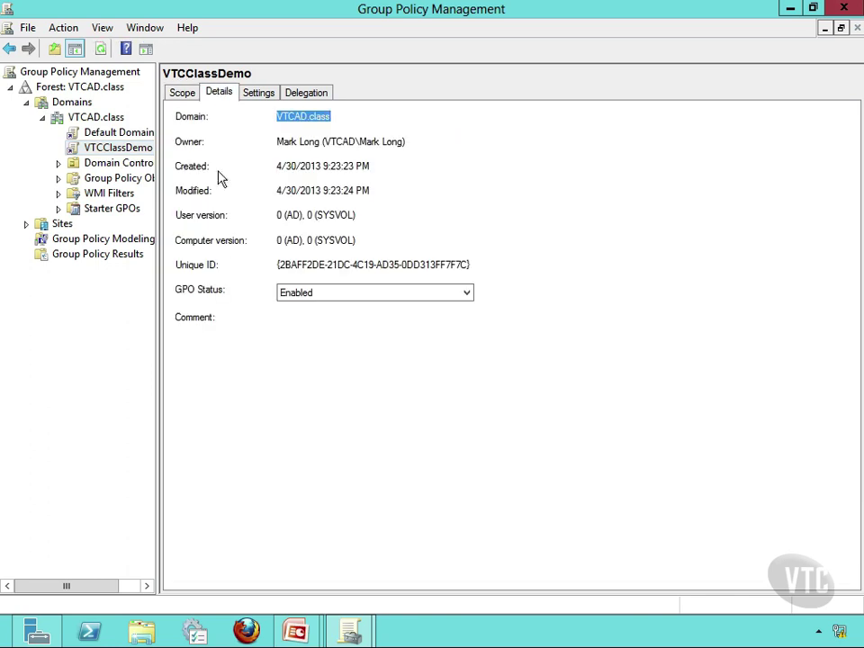
{"action": "left_click", "coordinate": [346, 297]}
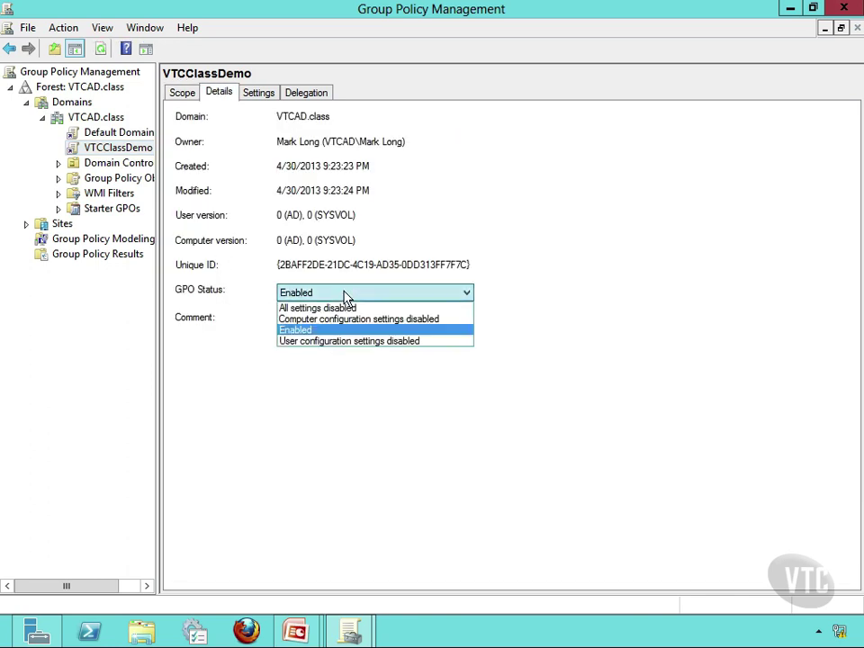
{"action": "left_click", "coordinate": [347, 367]}
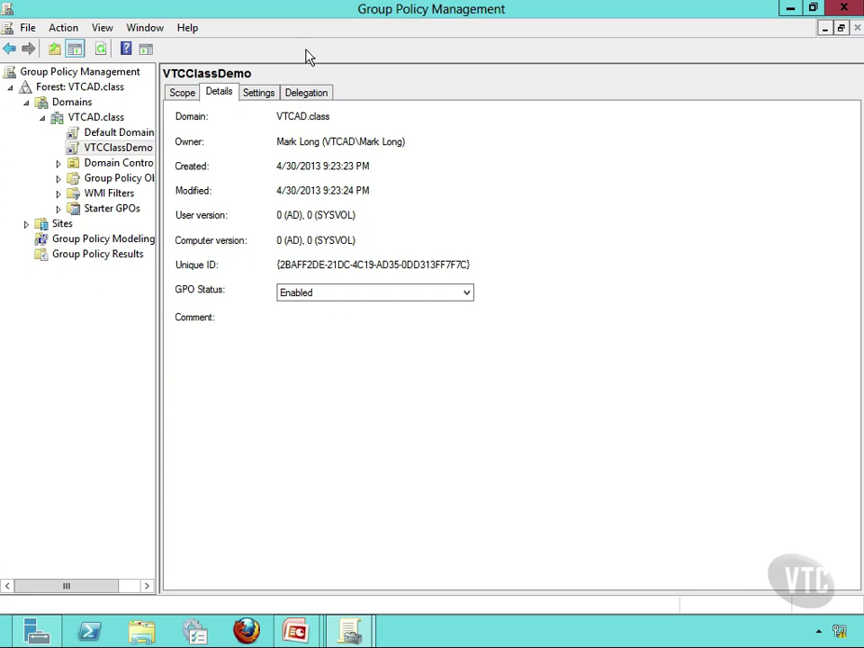
{"action": "left_click", "coordinate": [252, 93]}
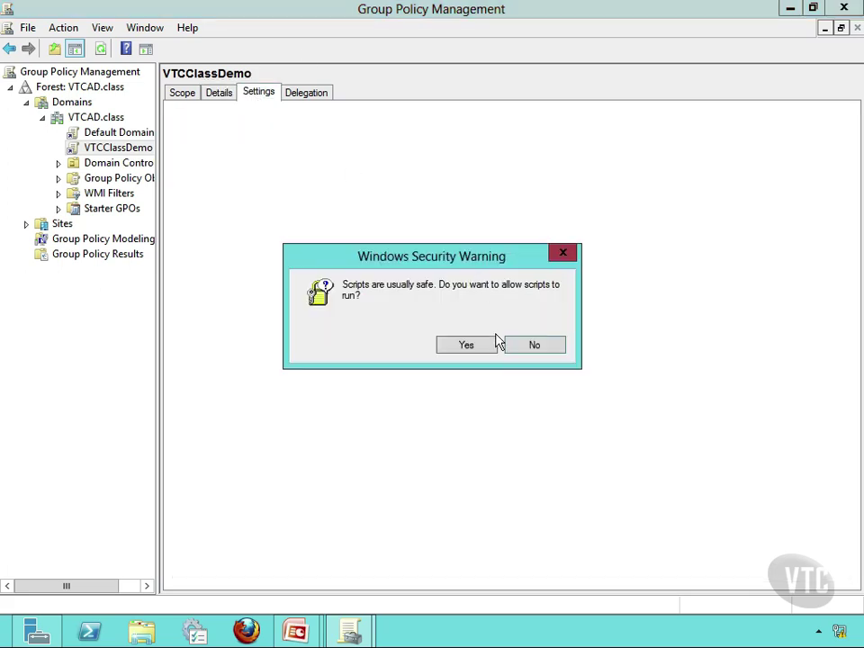
{"action": "left_click", "coordinate": [481, 347]}
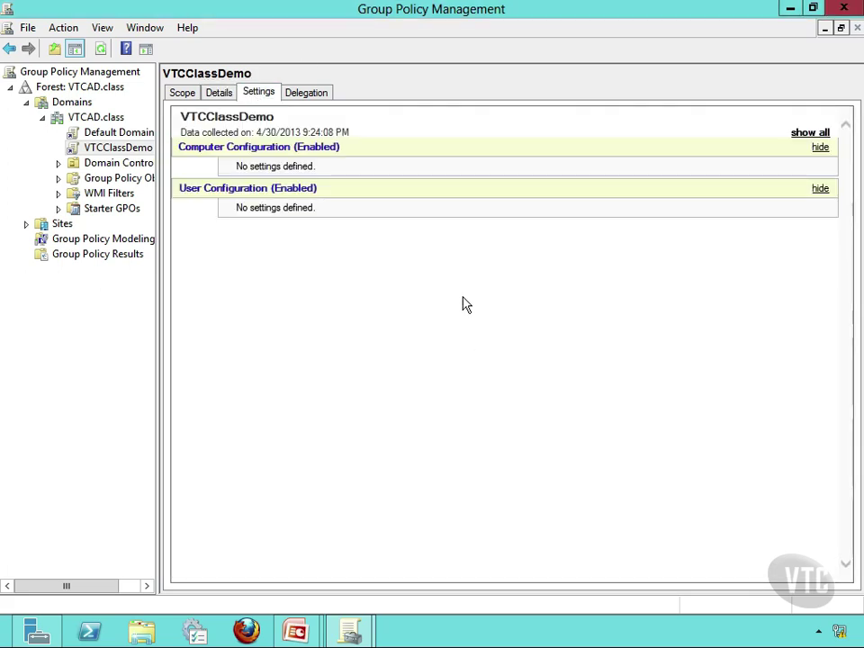
{"action": "left_click", "coordinate": [185, 95]}
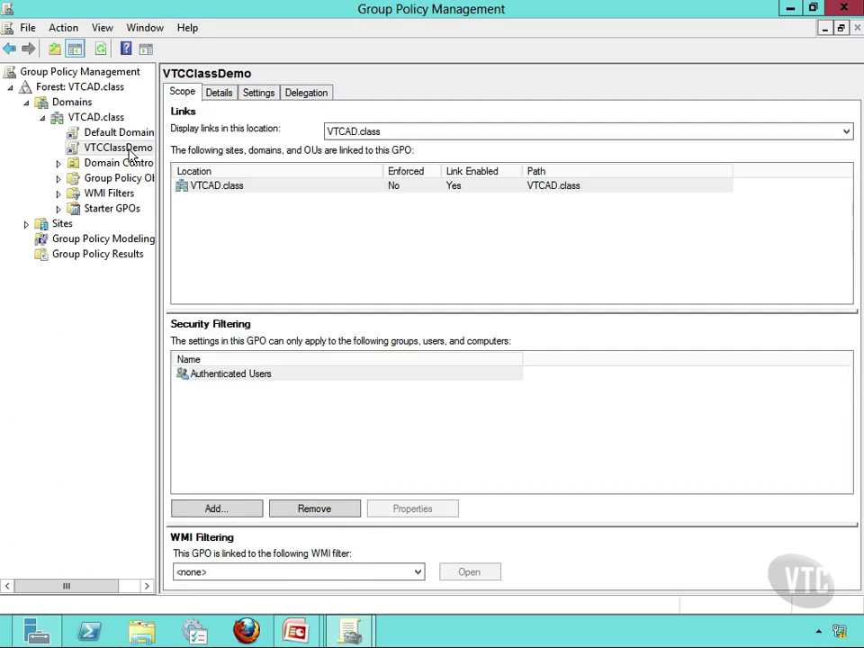
Open the VTCClassDemo GPO for editing and expand Windows Settings under the Computer Configuration policies
{"action": "right_click", "coordinate": [131, 156]}
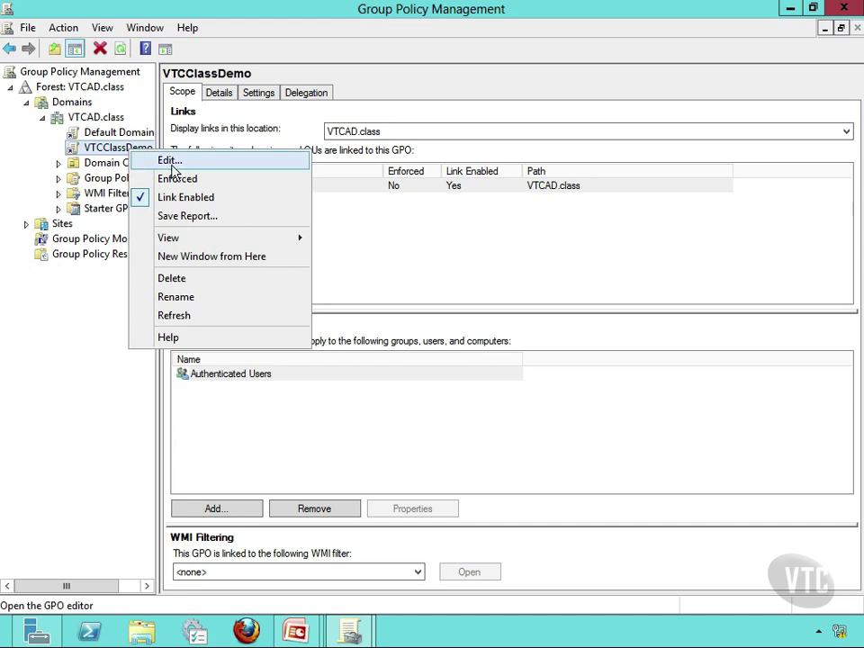
{"action": "left_click", "coordinate": [171, 161]}
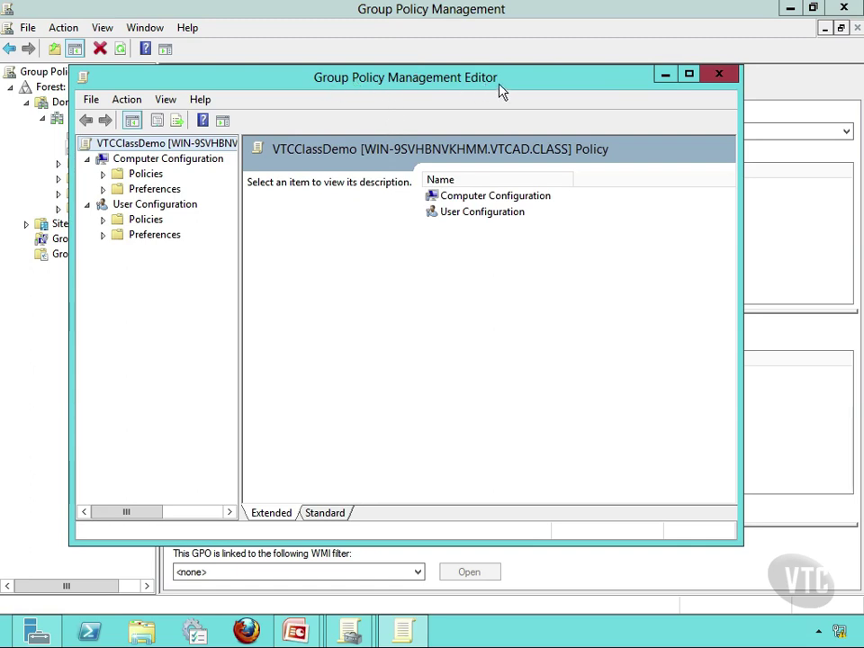
{"action": "left_click", "coordinate": [104, 174]}
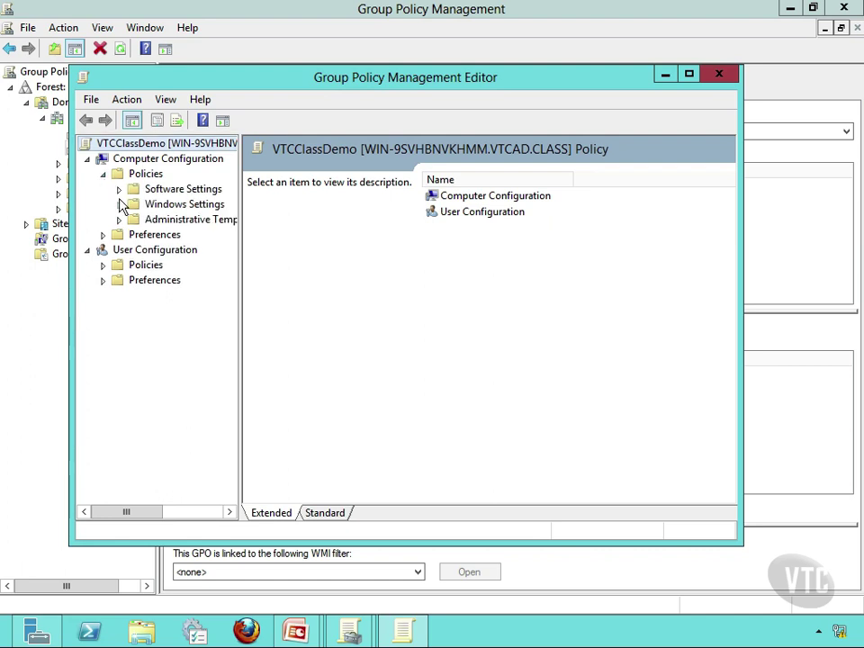
{"action": "left_click", "coordinate": [119, 205]}
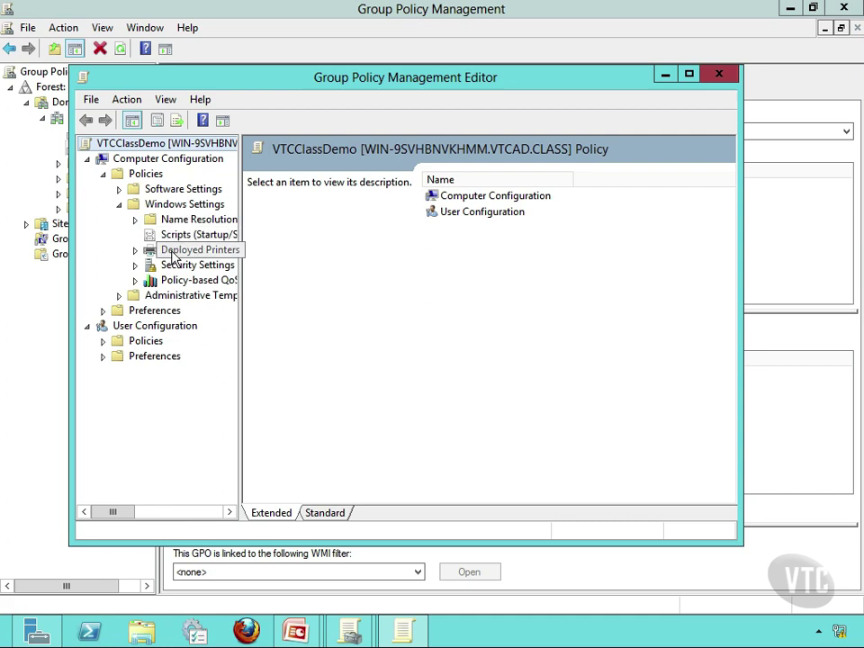
Inspect the computer Startup script properties and the fields for adding a script, without adding one
{"action": "left_click", "coordinate": [192, 240]}
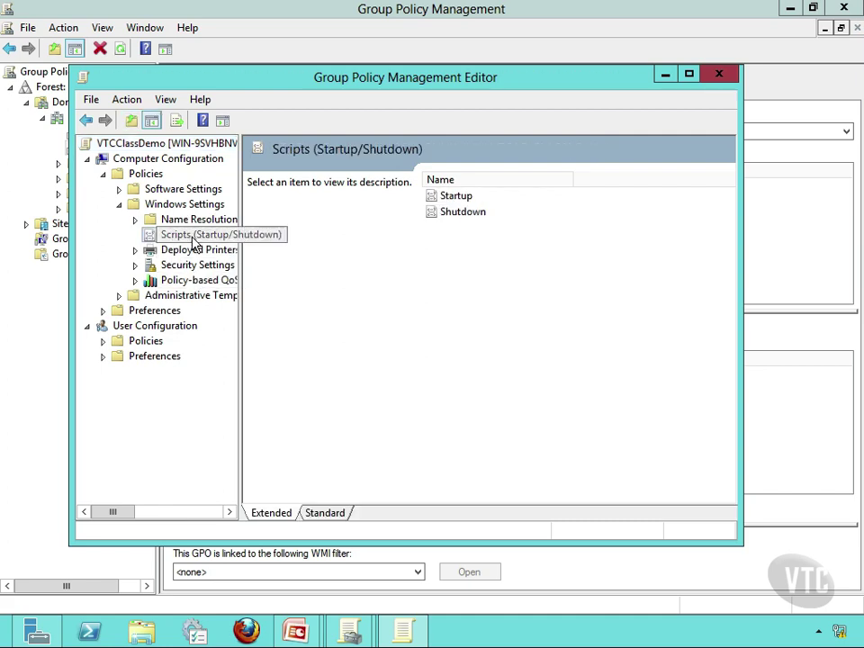
{"action": "double_click", "coordinate": [461, 198]}
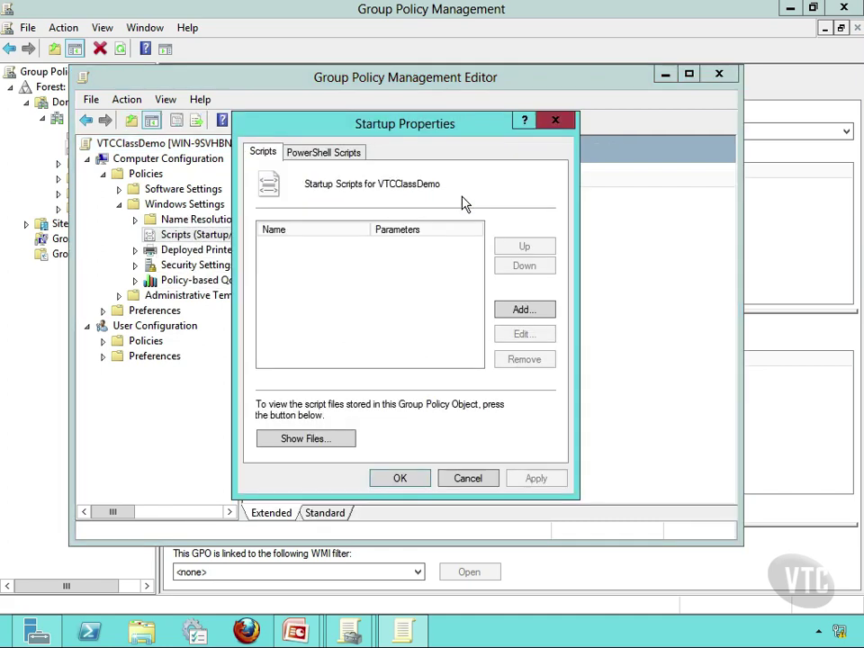
{"action": "left_click", "coordinate": [531, 310]}
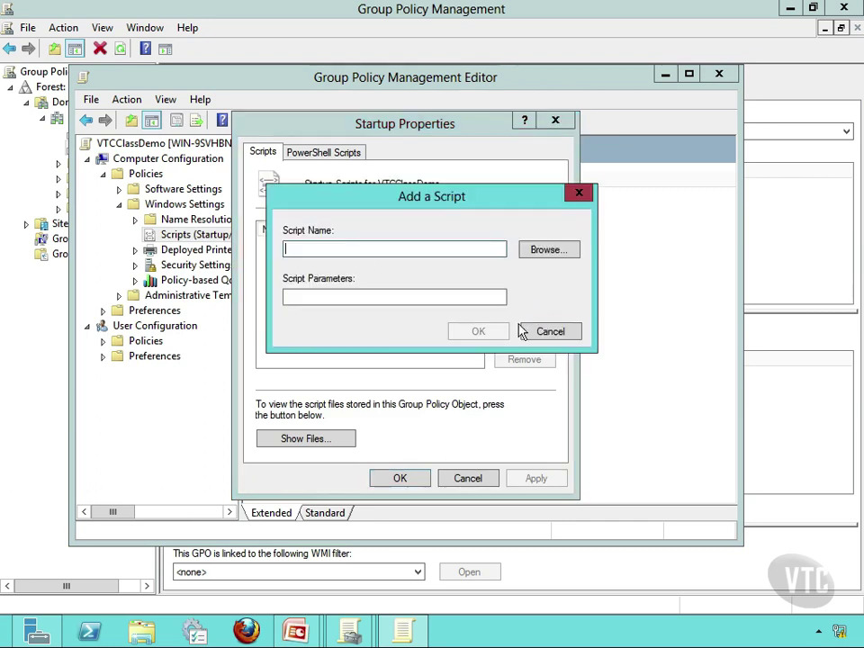
{"action": "left_click", "coordinate": [556, 336]}
{"action": "left_click", "coordinate": [468, 478]}
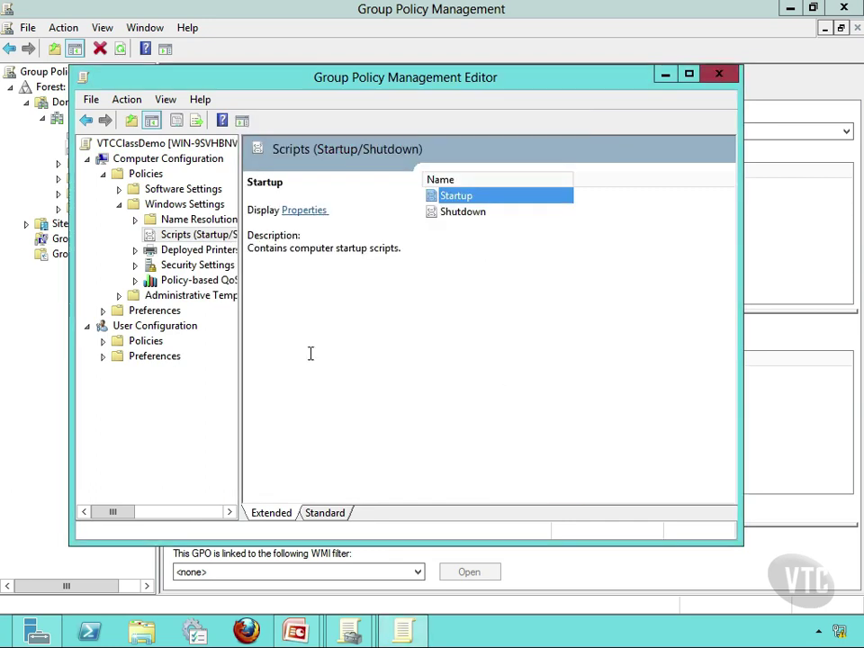
In the computer Password Policy under Account Policies, define Enforce password history as 3 passwords remembered and apply it
{"action": "double_click", "coordinate": [196, 266]}
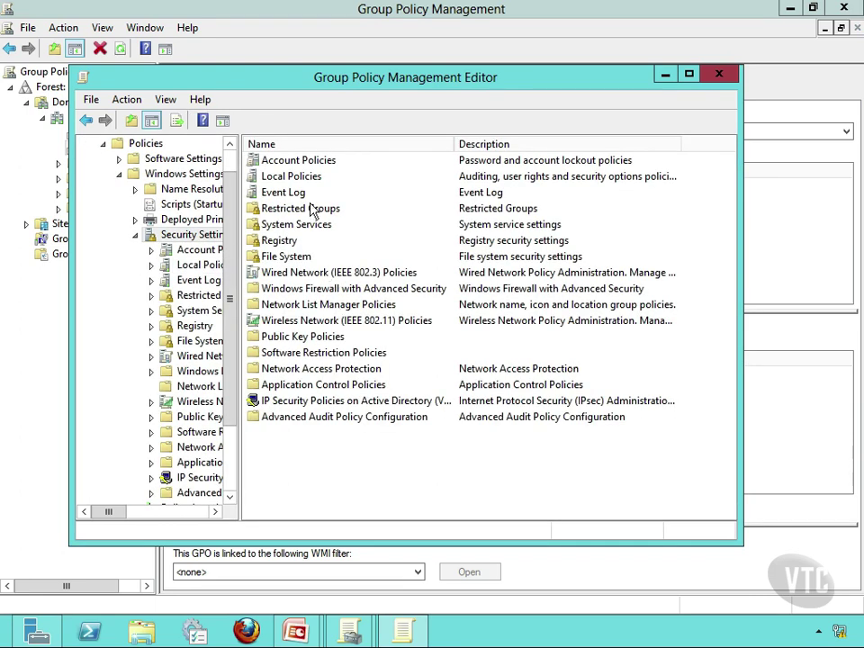
{"action": "double_click", "coordinate": [322, 164]}
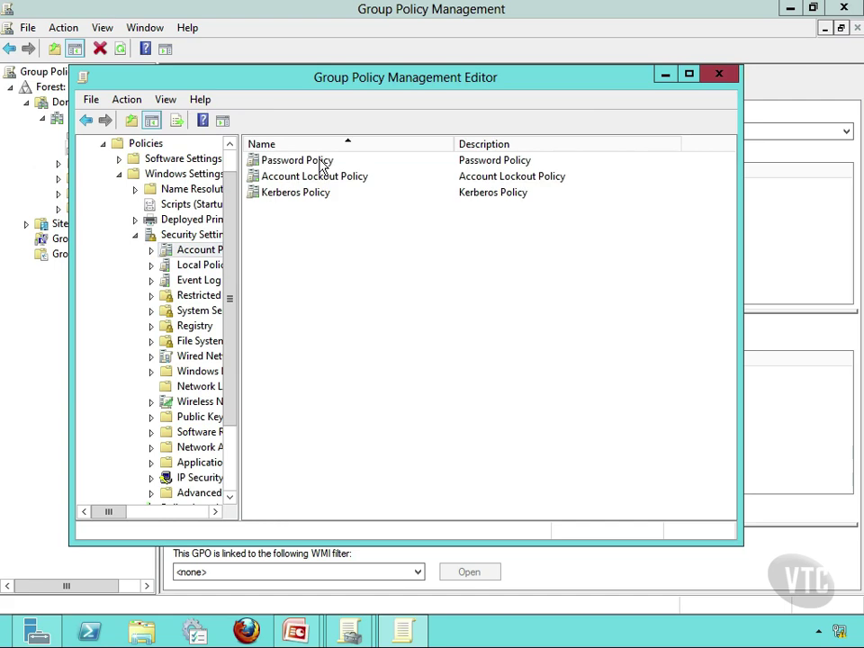
{"action": "double_click", "coordinate": [318, 161]}
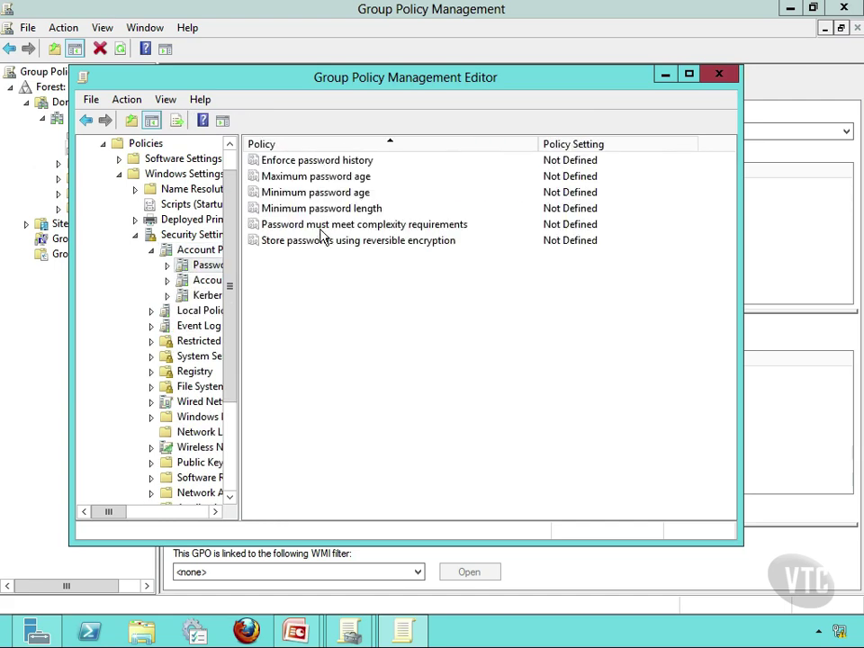
{"action": "left_click", "coordinate": [330, 163]}
{"action": "double_click", "coordinate": [329, 163]}
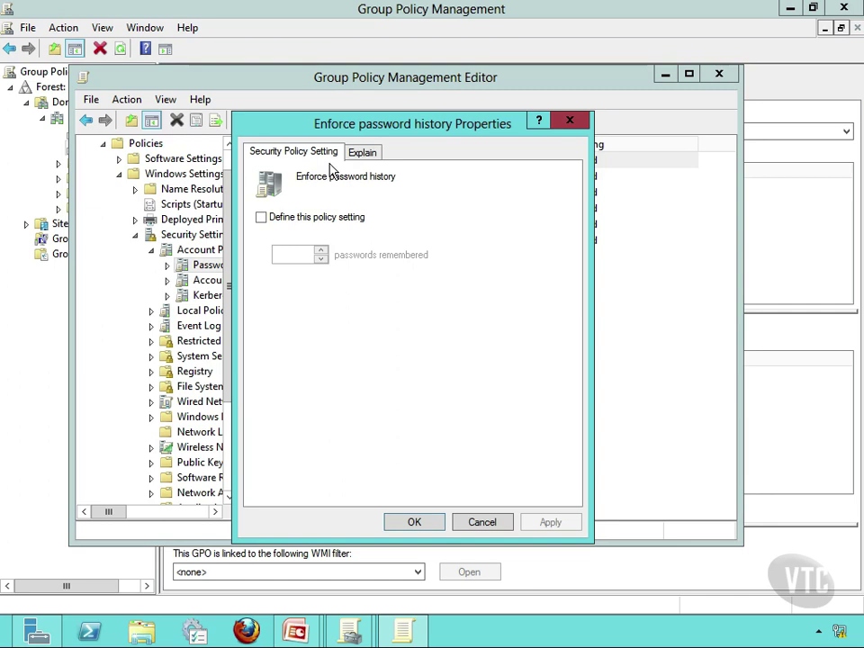
{"action": "left_click", "coordinate": [261, 218]}
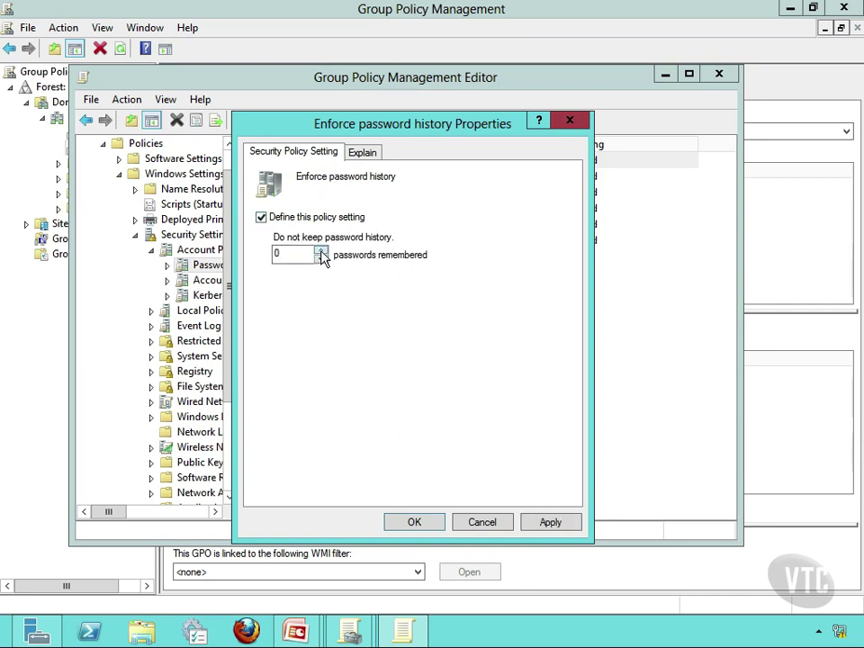
{"action": "left_click", "coordinate": [320, 252]}
{"action": "left_click", "coordinate": [320, 251]}
{"action": "left_click", "coordinate": [320, 251]}
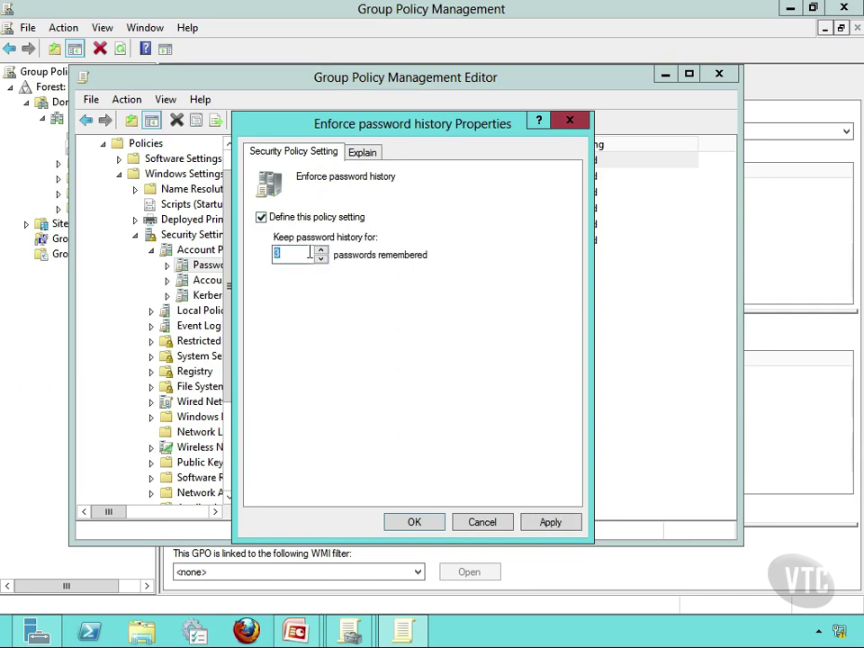
{"action": "left_click", "coordinate": [545, 526]}
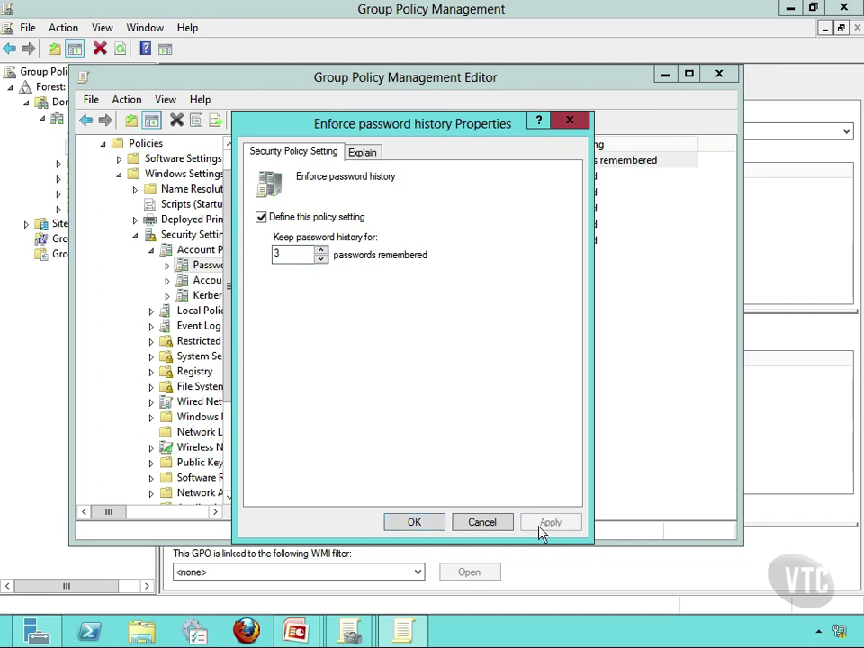
Close the Enforce password history properties and enlarge the policy editor and its console tree so the full node names are readable
{"action": "left_click", "coordinate": [421, 526]}
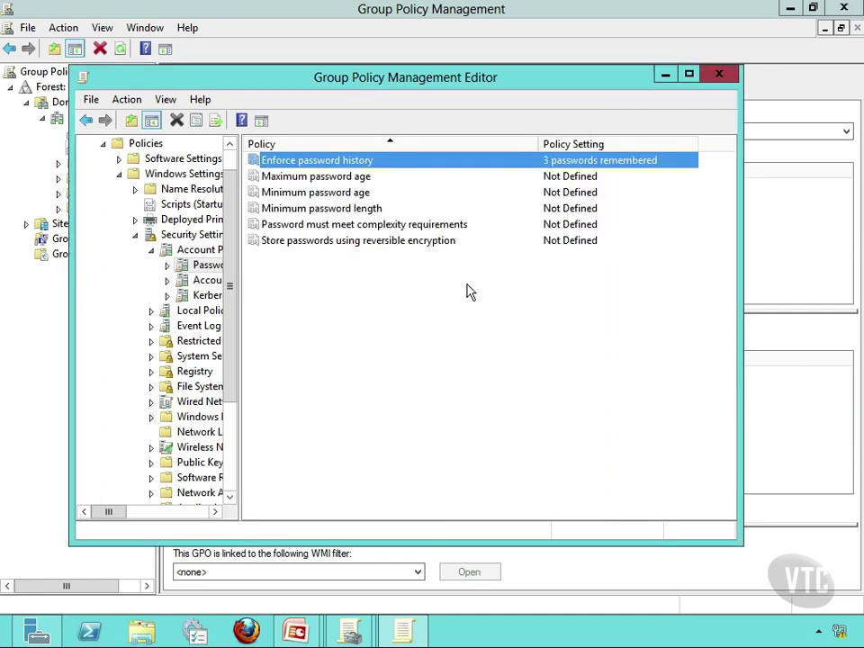
{"action": "left_click_drag", "start_coordinate": [232, 311], "coordinate": [241, 343]}
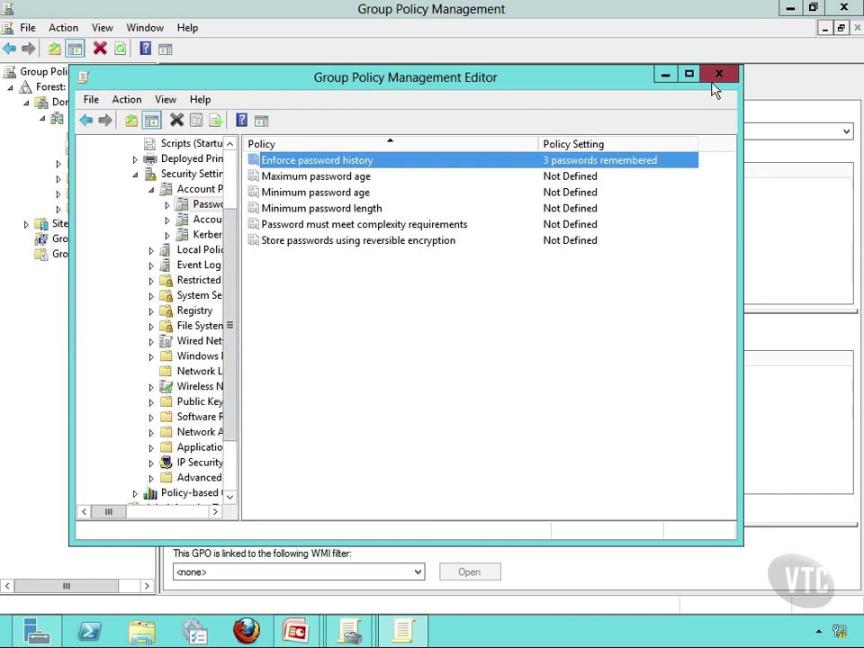
{"action": "left_click", "coordinate": [687, 75]}
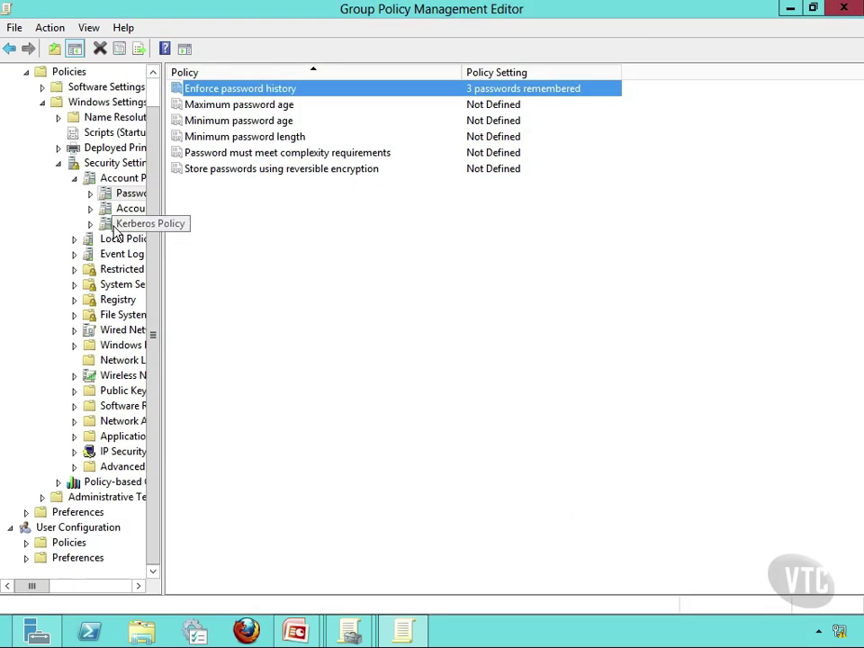
{"action": "left_click_drag", "start_coordinate": [162, 224], "coordinate": [370, 243]}
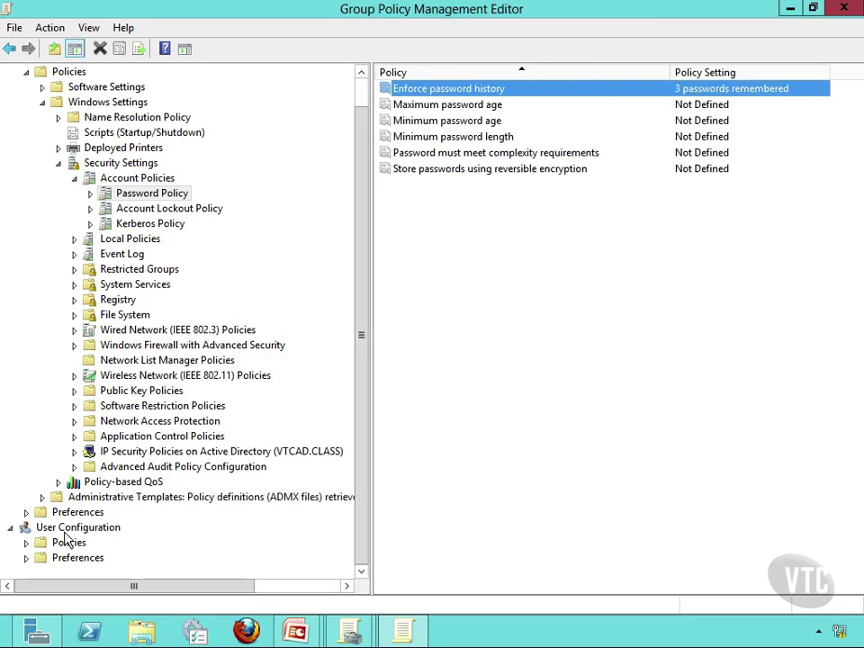
Expand Policies and Windows Settings under User Configuration, look over both configuration branches, and close the policy editor
{"action": "left_click", "coordinate": [27, 542]}
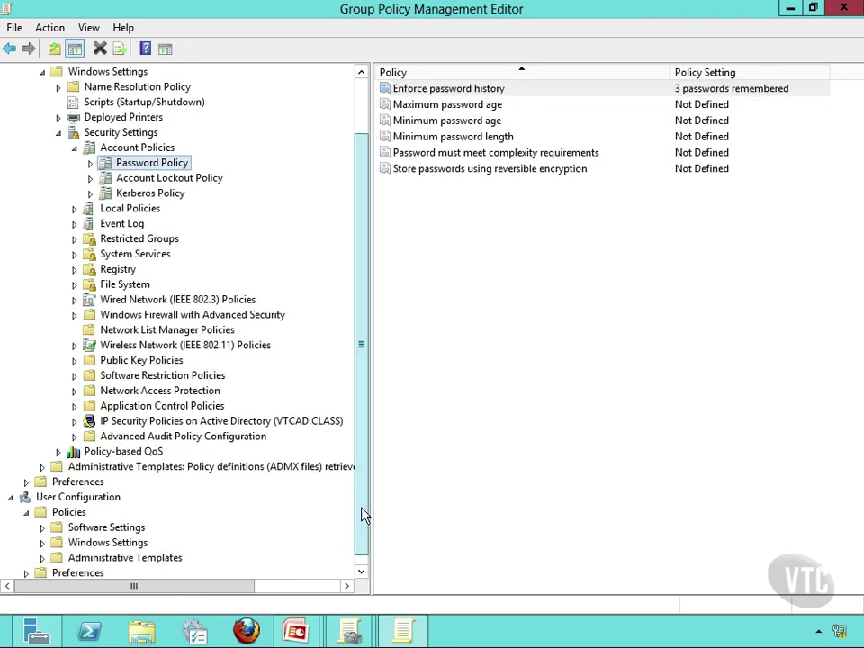
{"action": "scroll", "coordinate": [365, 515], "scroll_direction": "down", "scroll_amount": 1}
{"action": "left_click", "coordinate": [42, 527]}
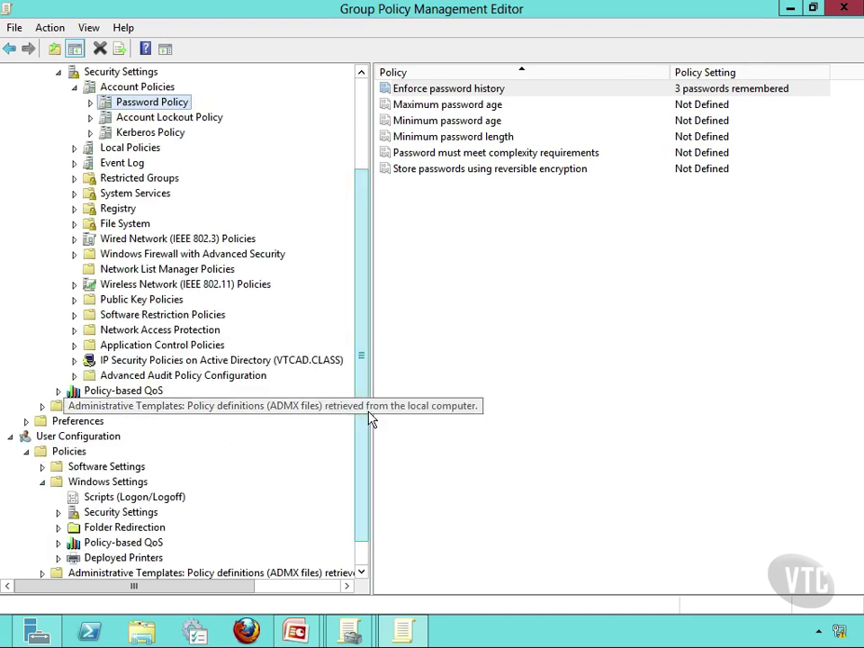
{"action": "scroll", "coordinate": [366, 459], "scroll_direction": "down", "scroll_amount": 1}
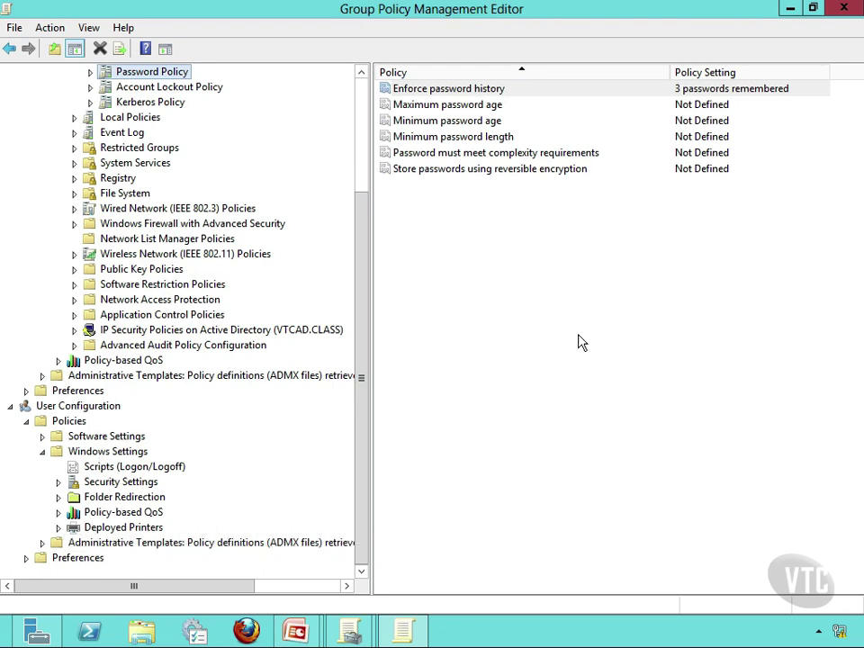
{"action": "left_click_drag", "start_coordinate": [369, 301], "coordinate": [372, 169]}
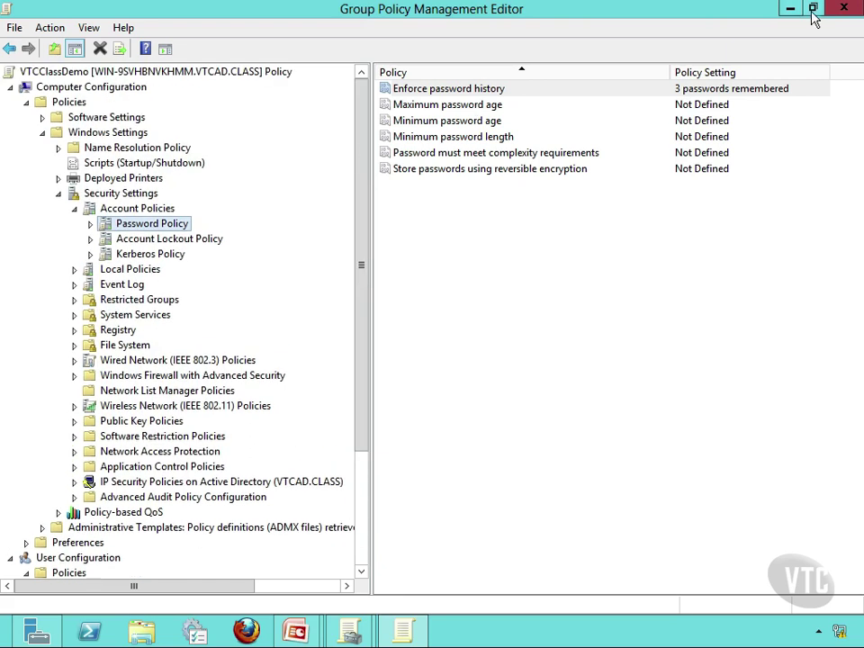
{"action": "left_click", "coordinate": [844, 9]}
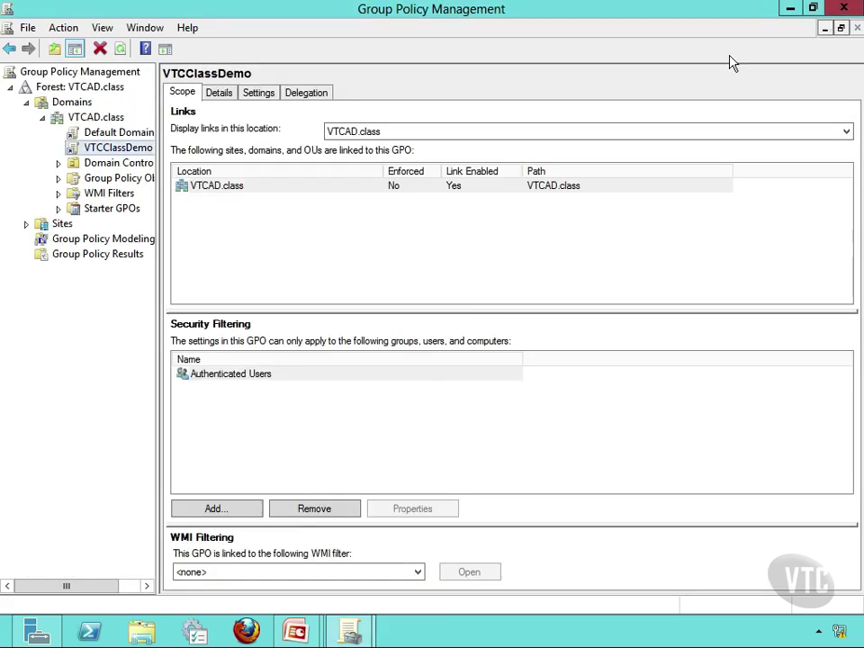
Refresh the VTCClassDemo settings report and expand its Security Settings to show the Account Policies/Password Policy details
{"action": "left_click", "coordinate": [261, 95]}
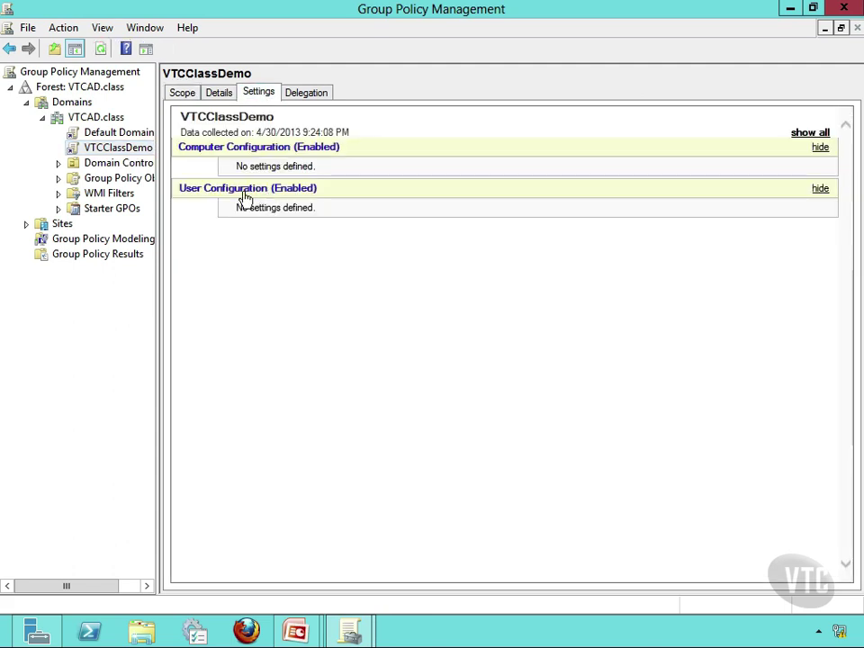
{"action": "left_click", "coordinate": [803, 136]}
{"action": "right_click", "coordinate": [406, 282]}
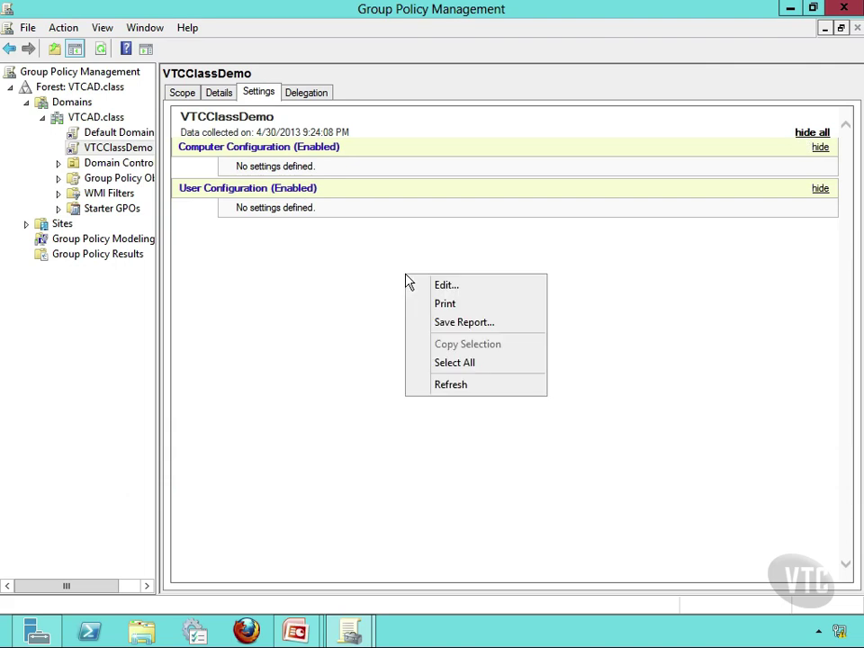
{"action": "left_click", "coordinate": [451, 385]}
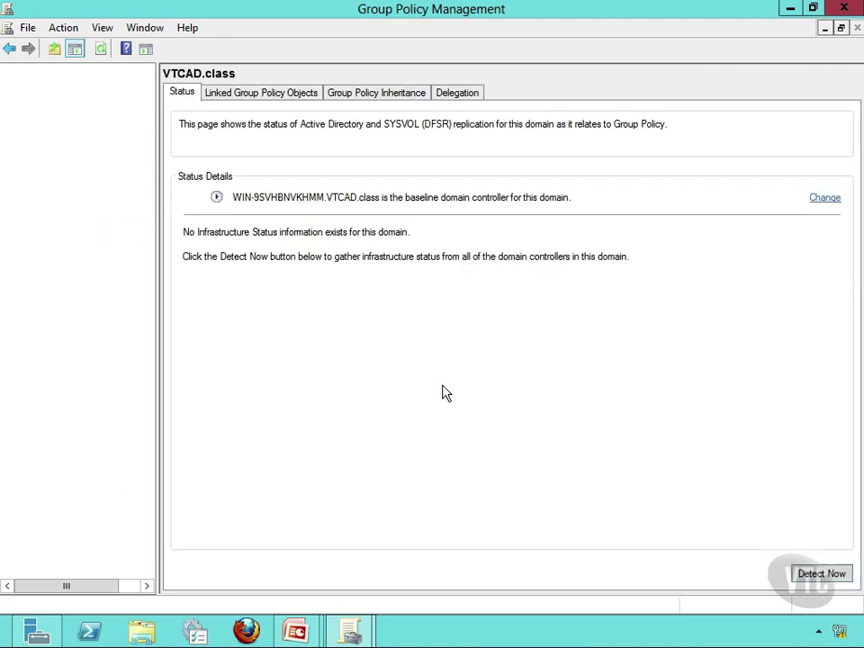
{"action": "left_click", "coordinate": [493, 351]}
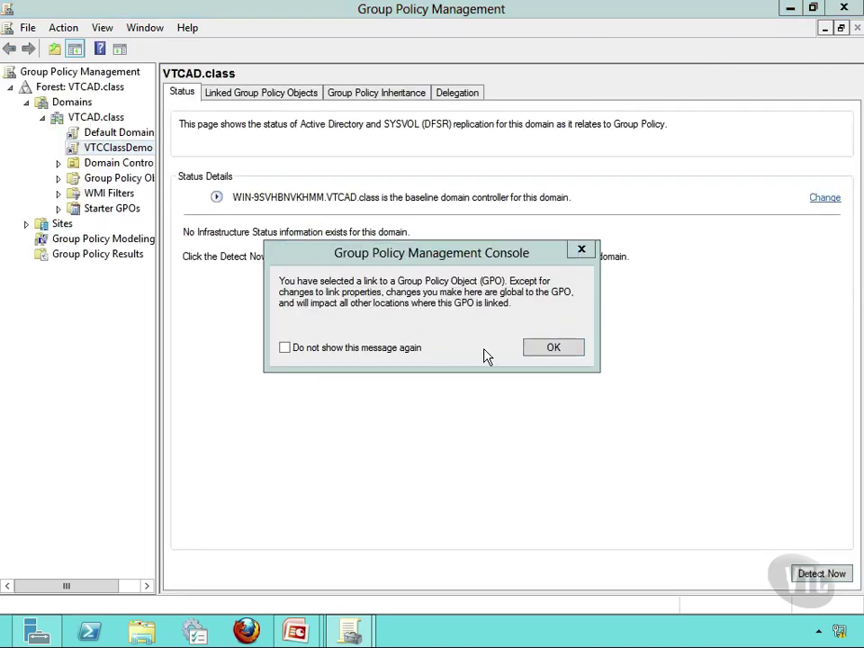
{"action": "left_click", "coordinate": [573, 351]}
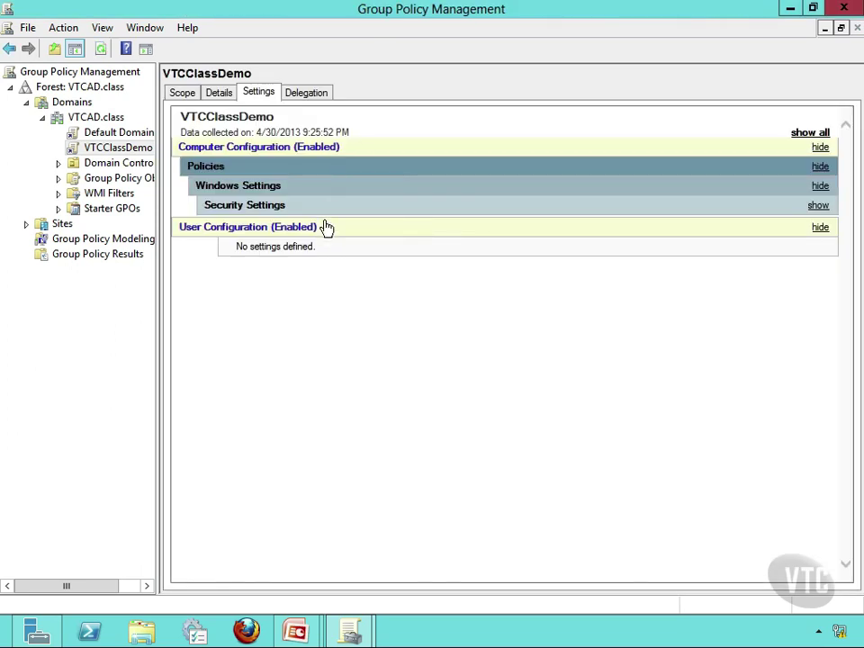
{"action": "left_click", "coordinate": [817, 206]}
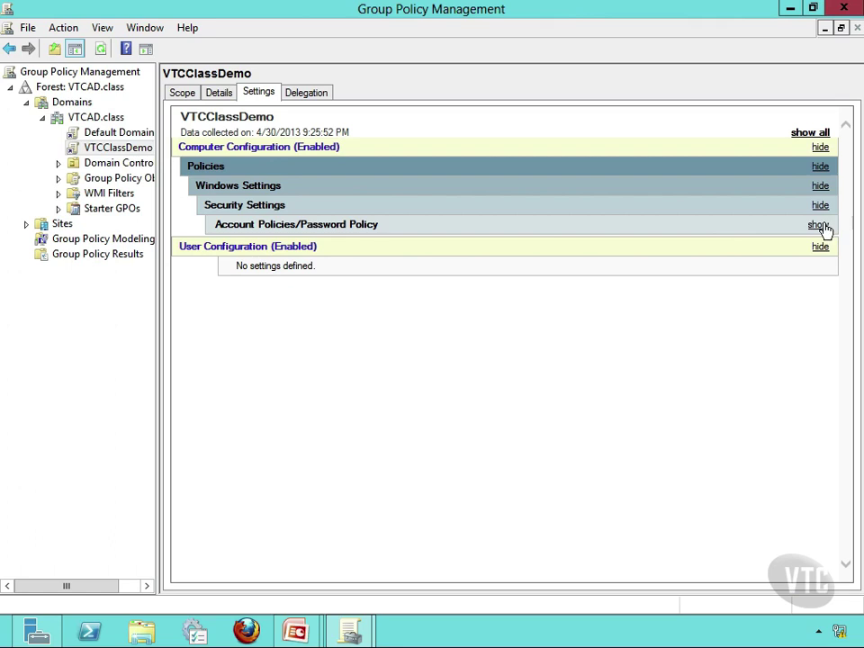
{"action": "left_click", "coordinate": [819, 225]}
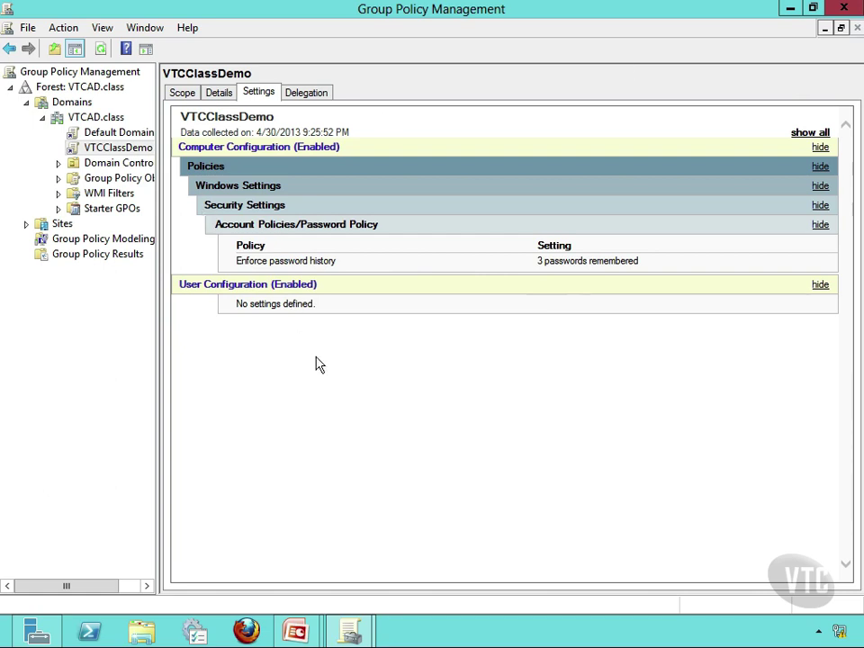
Review the VTCClassDemo GPO's scope and details, and the options available for its link, without changing any
{"action": "left_click", "coordinate": [190, 95]}
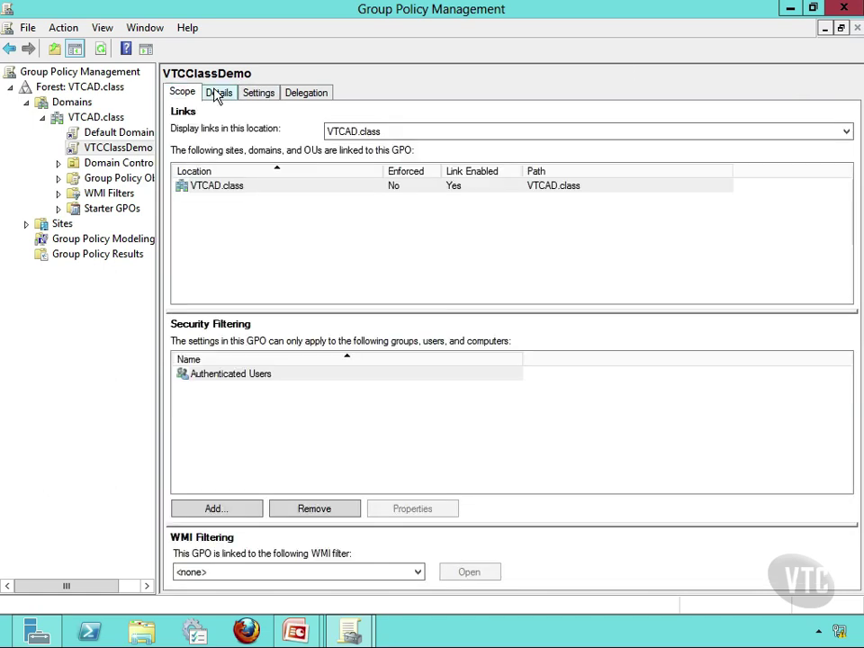
{"action": "left_click", "coordinate": [218, 95]}
{"action": "left_click", "coordinate": [184, 94]}
{"action": "right_click", "coordinate": [115, 153]}
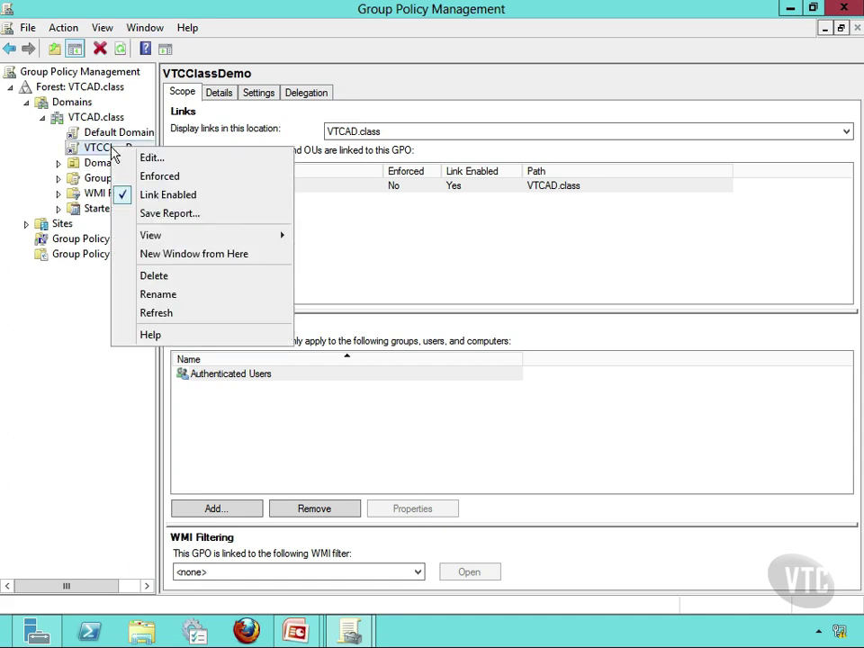
{"action": "left_click", "coordinate": [419, 269]}
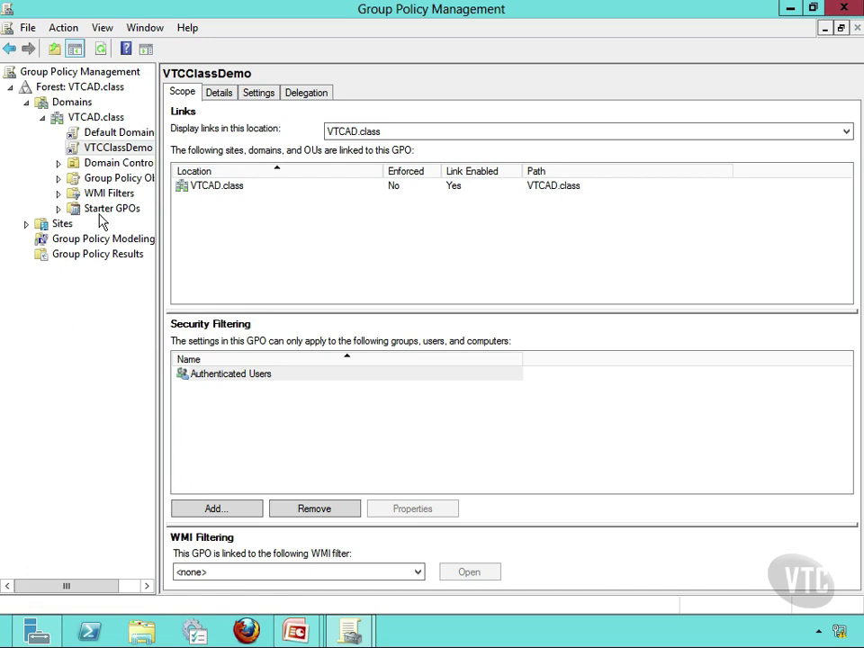
View the VTCAD.class domain's replication status and its linked Group Policy objects
{"action": "left_click", "coordinate": [97, 118]}
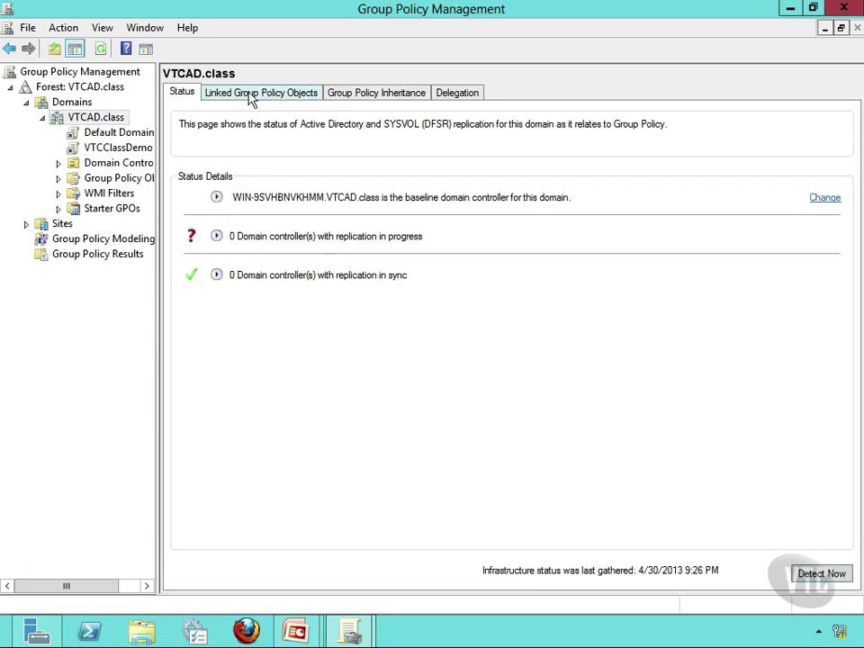
{"action": "left_click", "coordinate": [250, 96]}
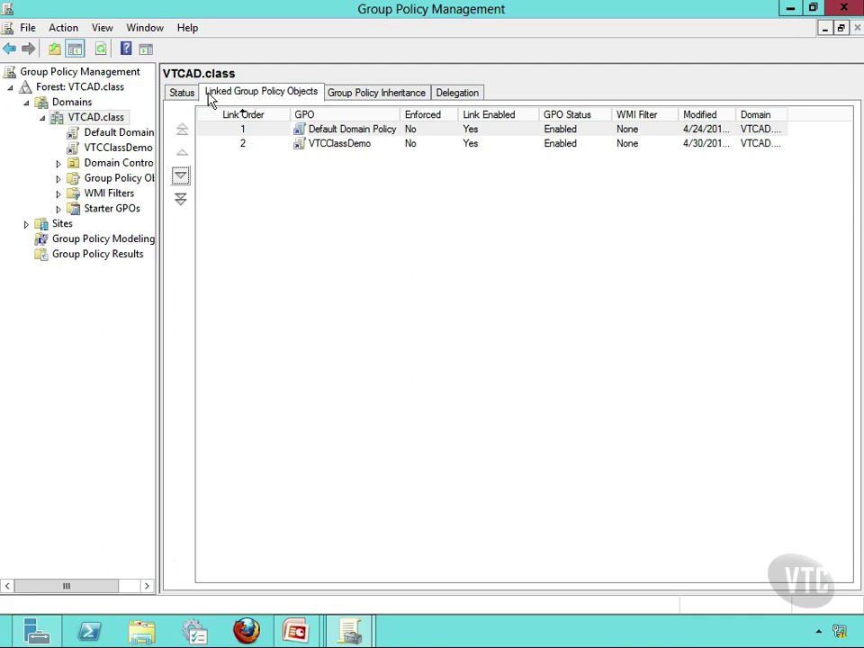
{"action": "left_click", "coordinate": [179, 92]}
Inspect the existing GPOs available for linking to VTCAD.class without linking one, and view the domain's Group Policy inheritance
{"action": "right_click", "coordinate": [95, 120]}
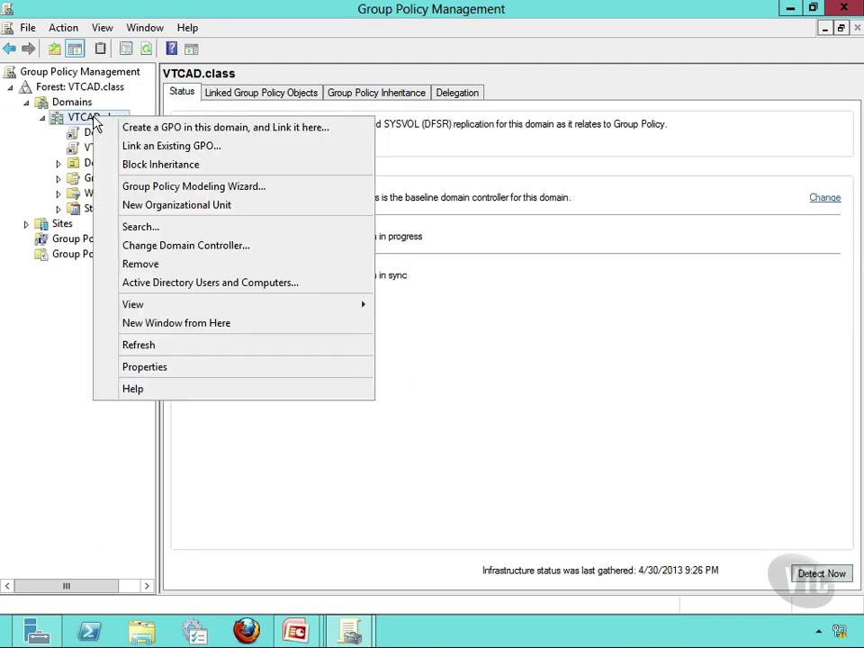
{"action": "left_click", "coordinate": [170, 145]}
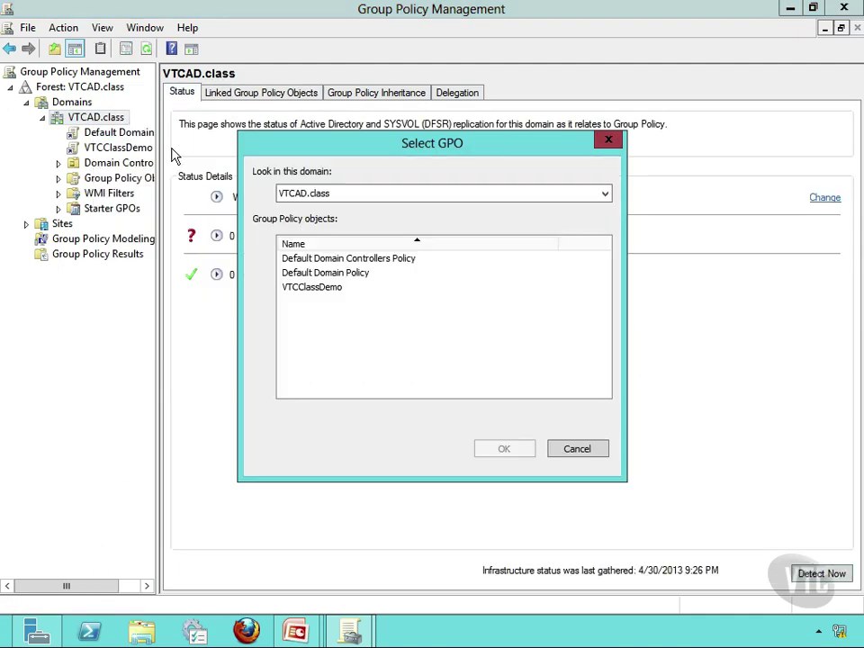
{"action": "left_click", "coordinate": [313, 288]}
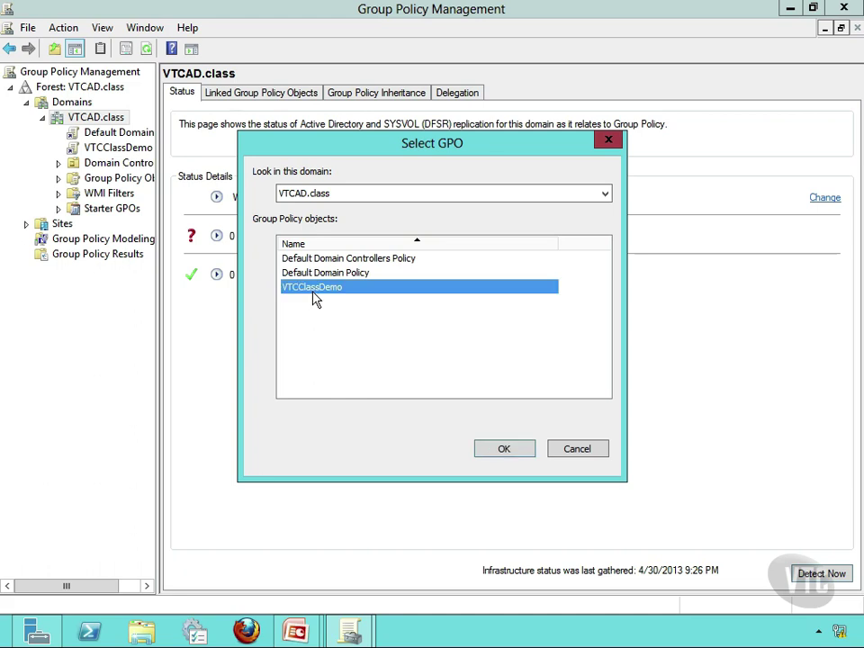
{"action": "left_click", "coordinate": [588, 453]}
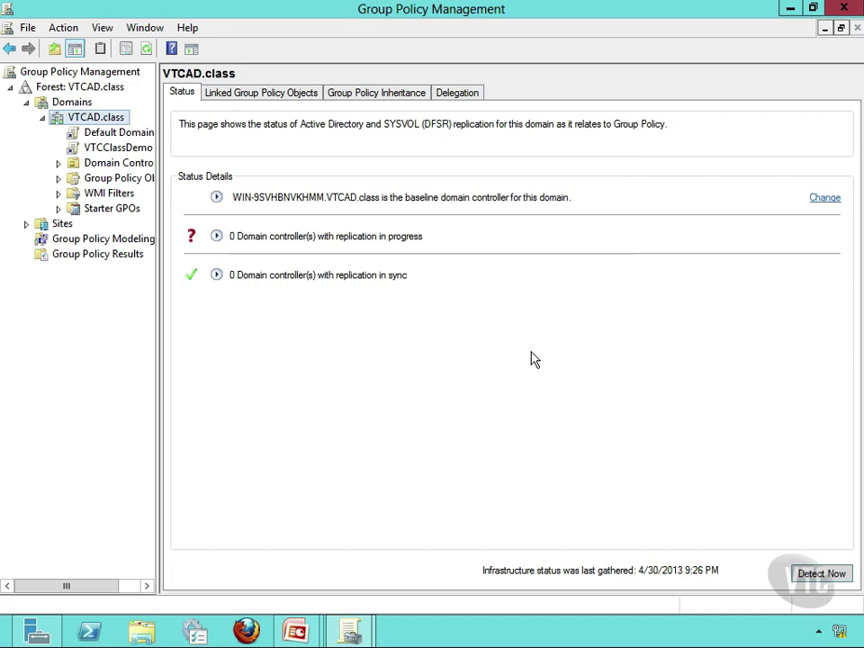
{"action": "left_click", "coordinate": [393, 97]}
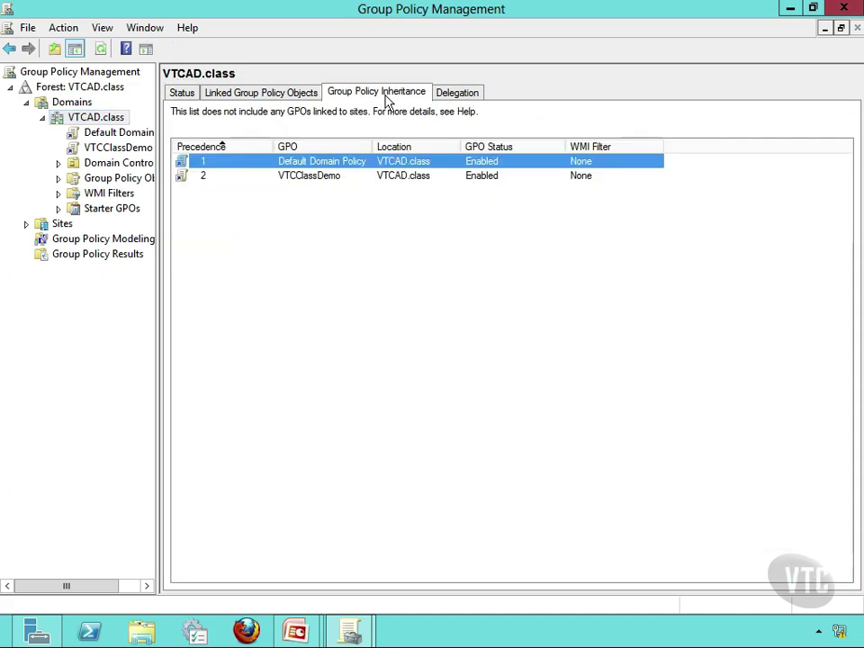